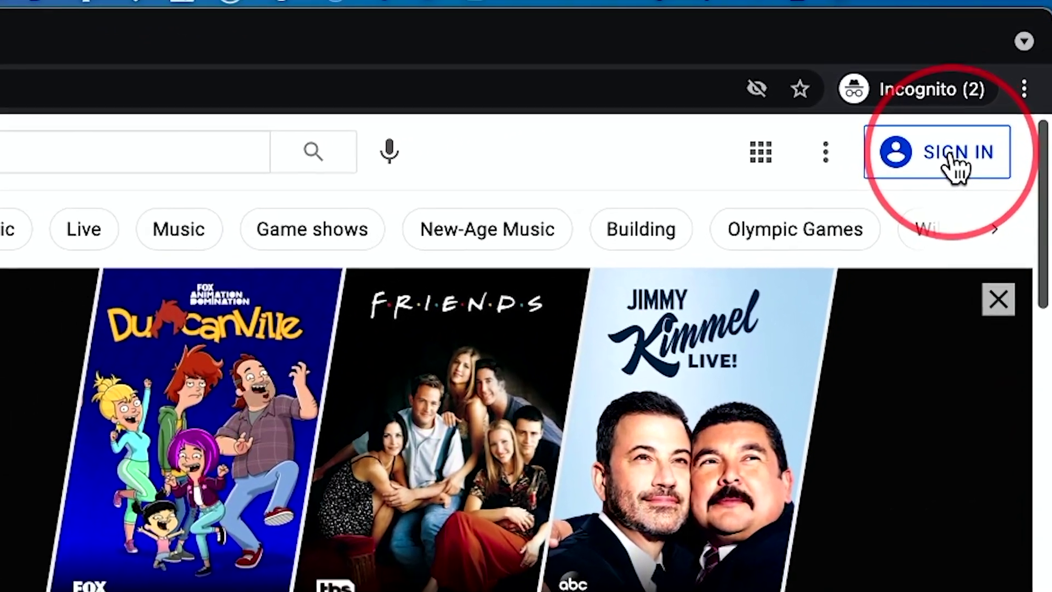
From YouTube's sign-in page, start a new Google account for managing a business
left_click(972, 129)
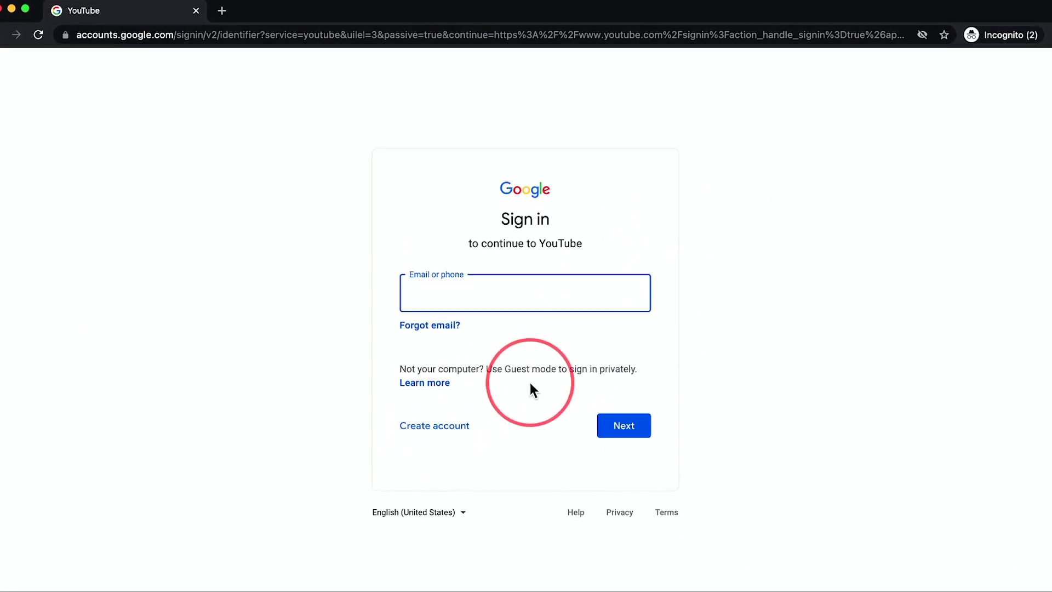
left_click(447, 434)
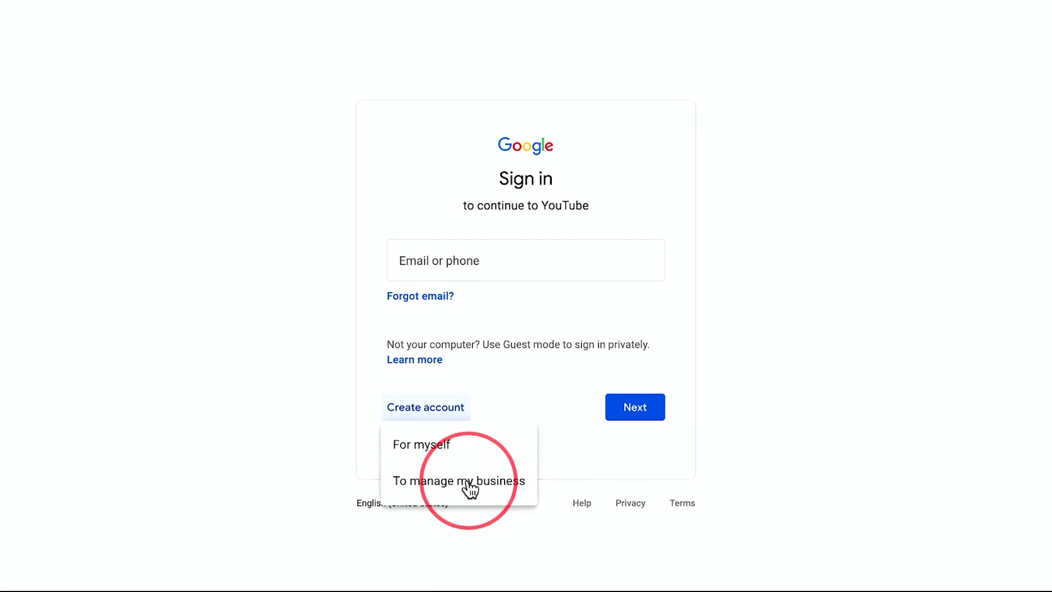
left_click(440, 484)
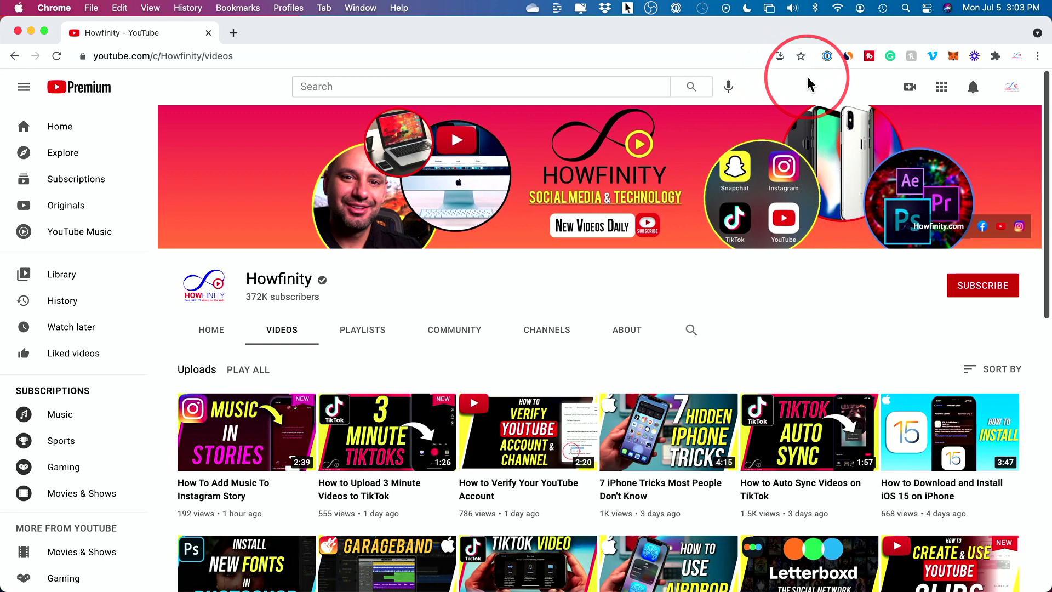
Choose Create a channel from the account menu to start the new channel
left_click(1013, 88)
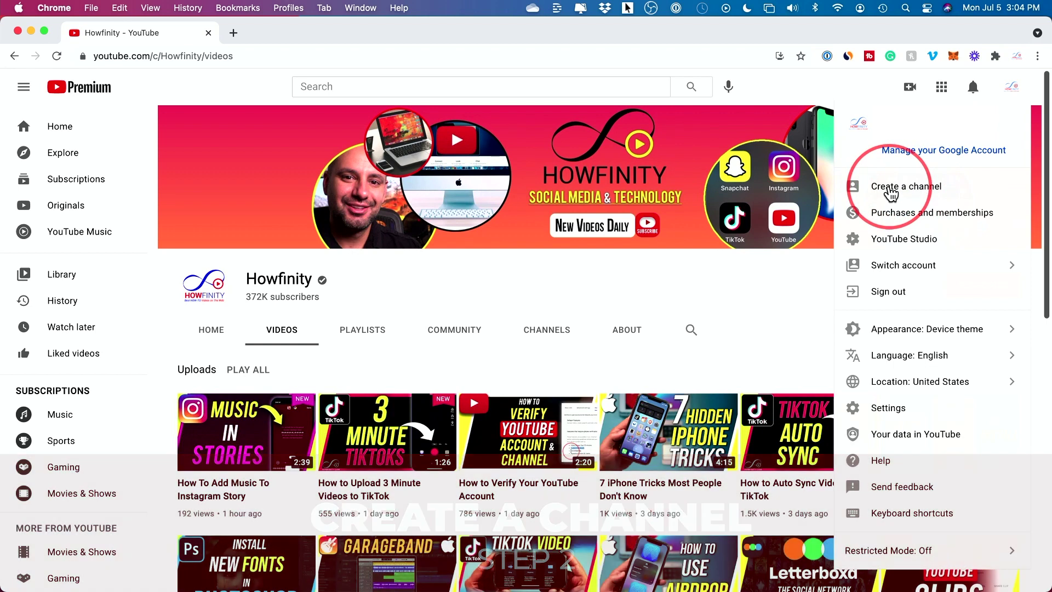
left_click(891, 189)
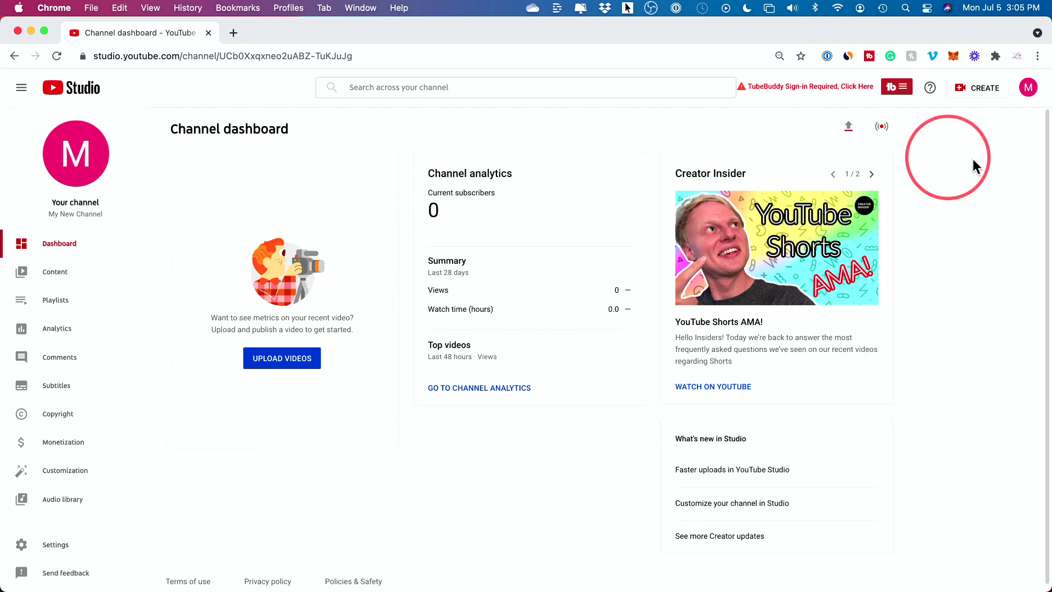
Show and then dismiss the account menu for the new channel in YouTube Studio
left_click(1026, 91)
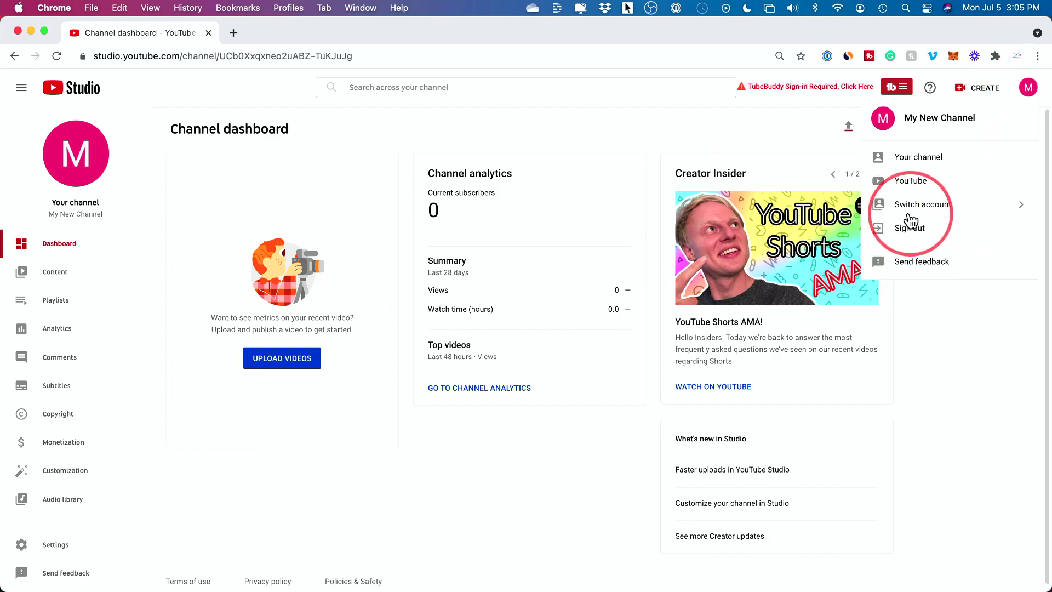
left_click(574, 235)
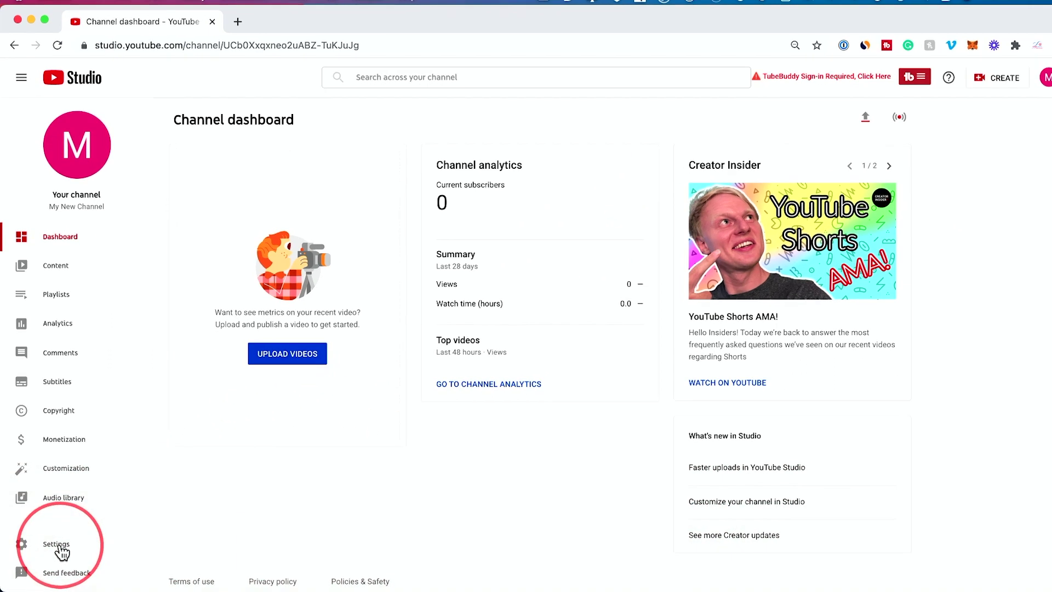
In Channel settings' Feature eligibility, review custom thumbnails and begin phone number verification
left_click(57, 545)
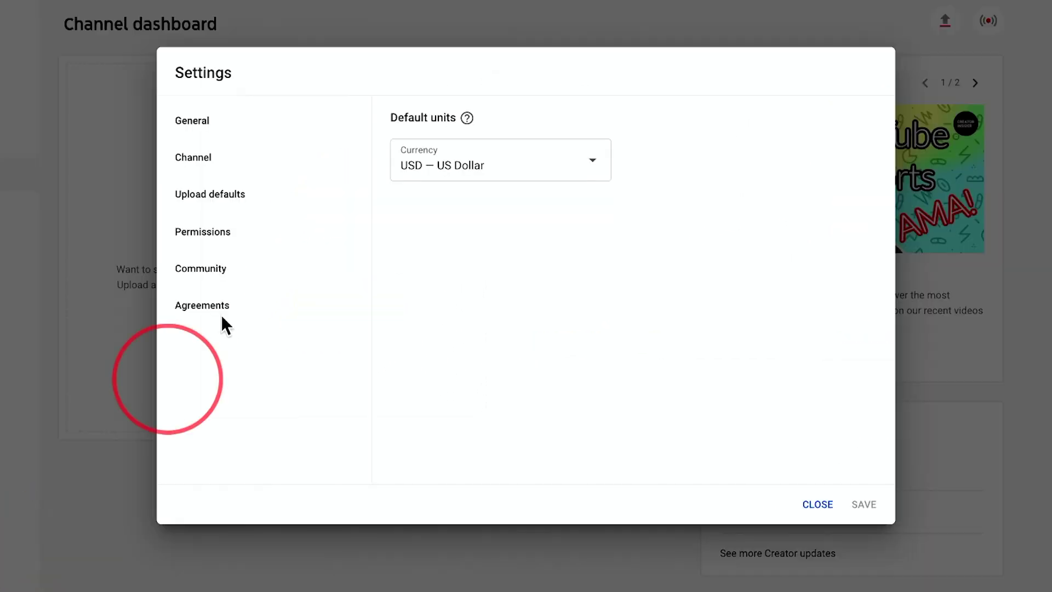
left_click(207, 160)
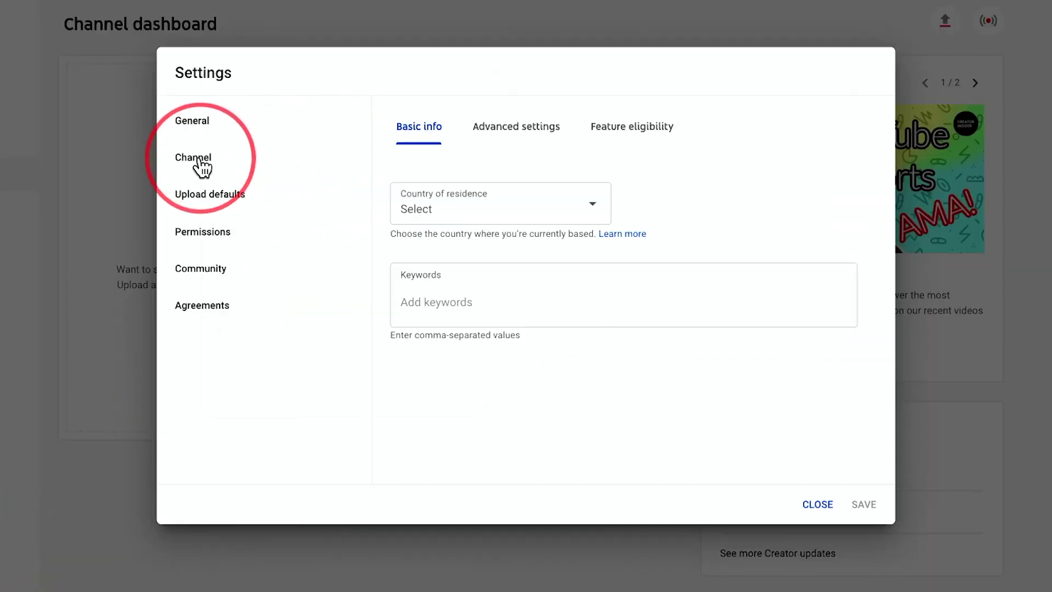
left_click(637, 134)
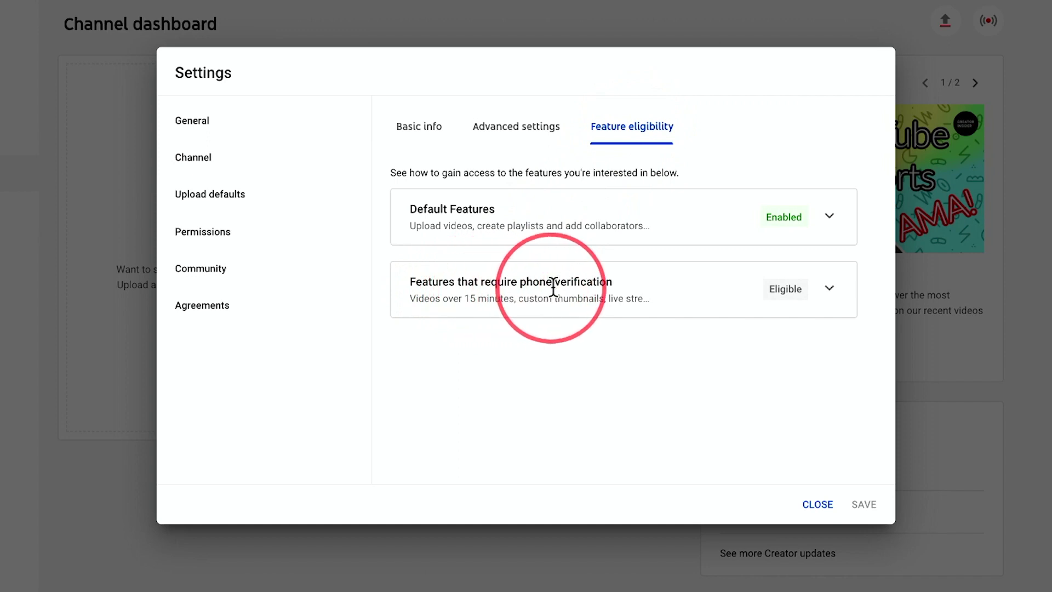
left_click(830, 291)
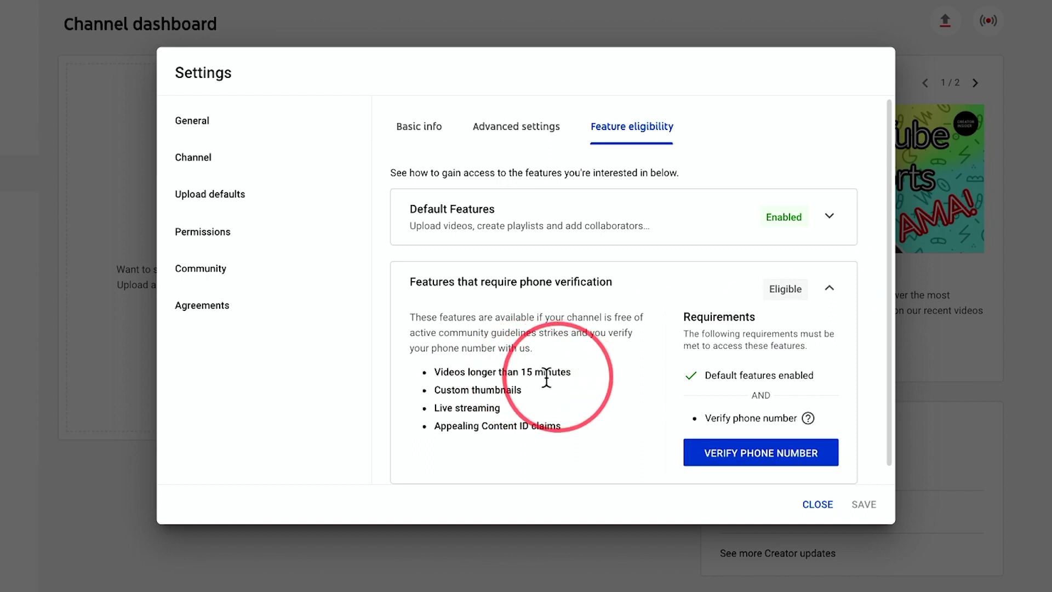
left_click_drag(434, 389, 551, 393)
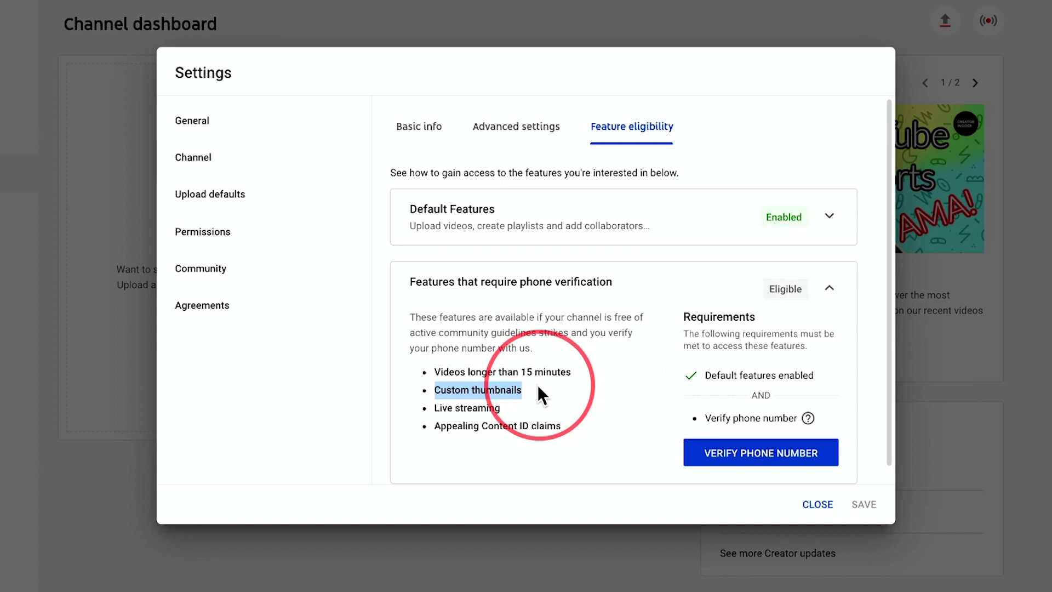
left_click(746, 455)
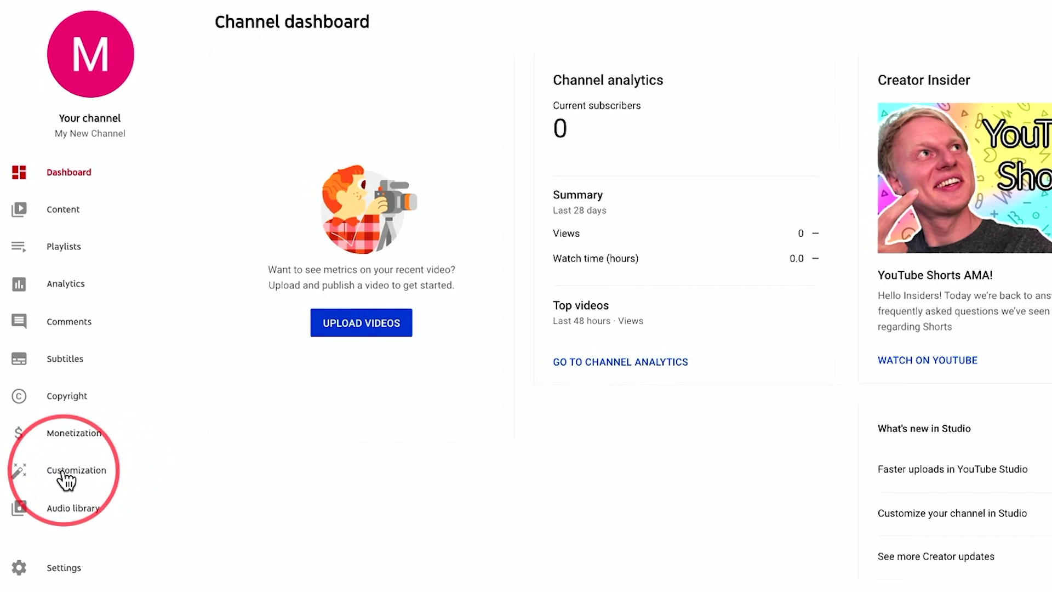
On the Customization Layout tab, highlight the channel trailer and featured video options
left_click(64, 475)
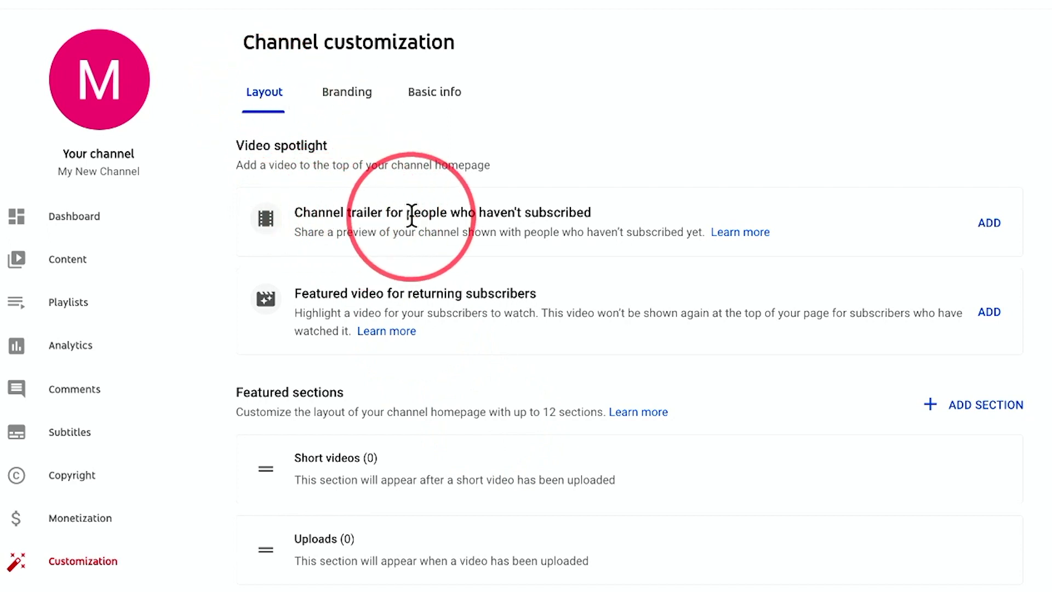
left_click_drag(295, 214, 642, 216)
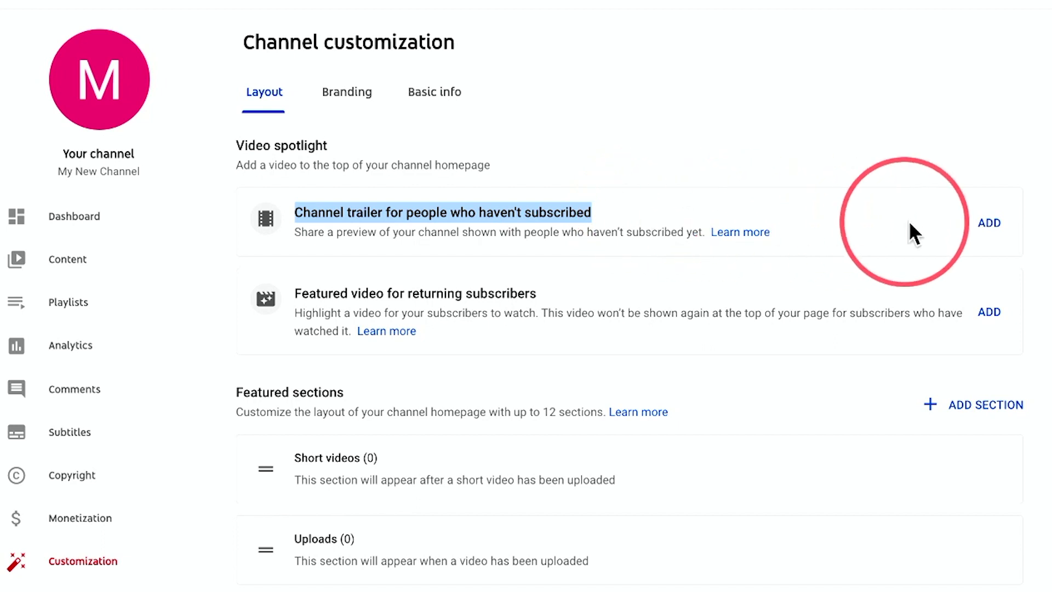
left_click_drag(294, 294, 591, 282)
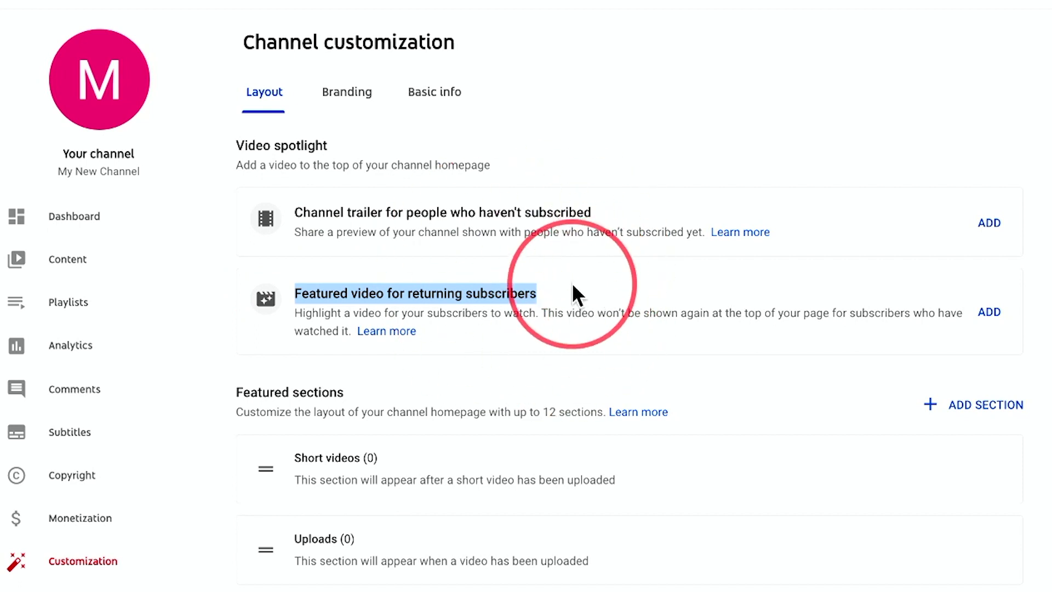
left_click(575, 294)
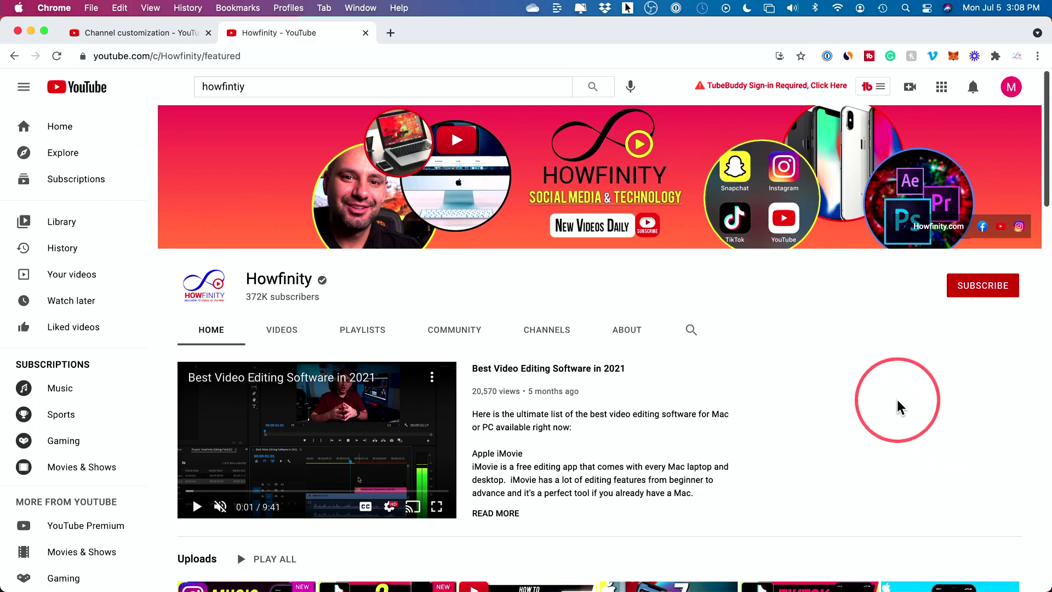
scroll(811, 392, "down", 3)
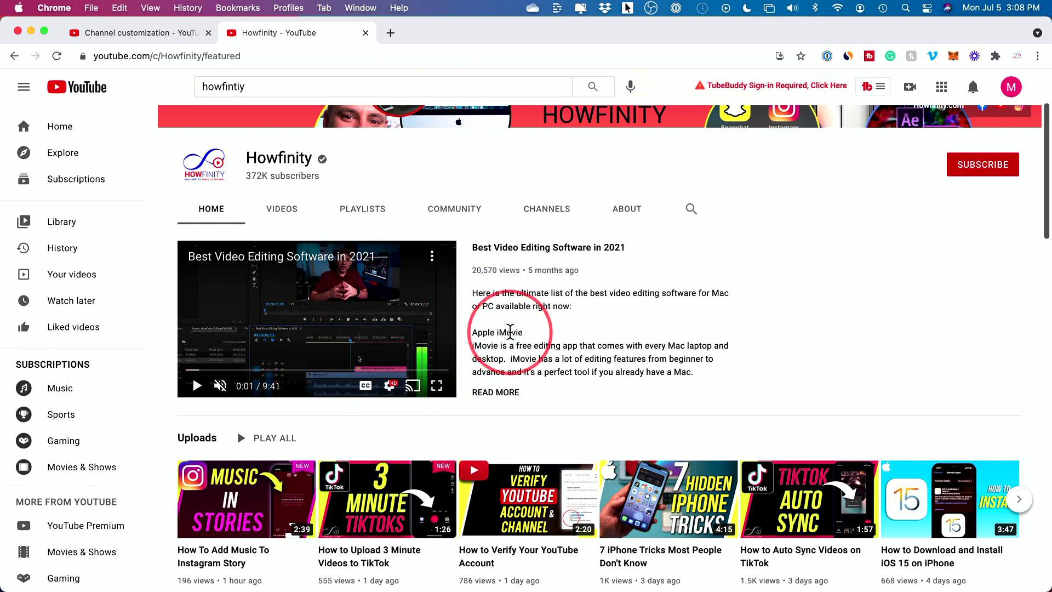
Browse Howfinity's featured home-page sections, then return to the Channel customization tab
scroll(510, 331, "down", 2)
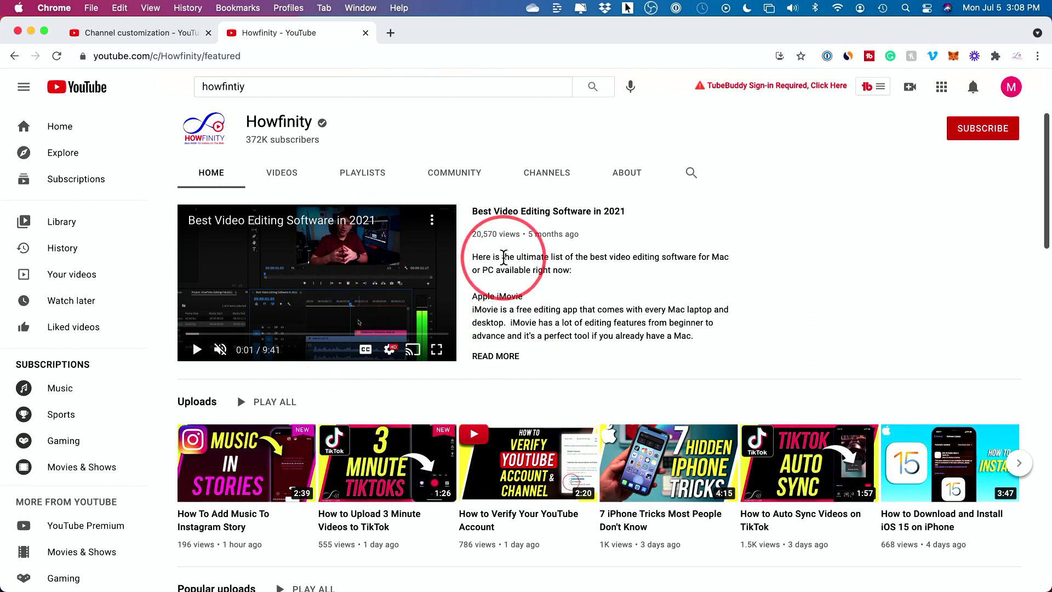
scroll(493, 246, "down", 10)
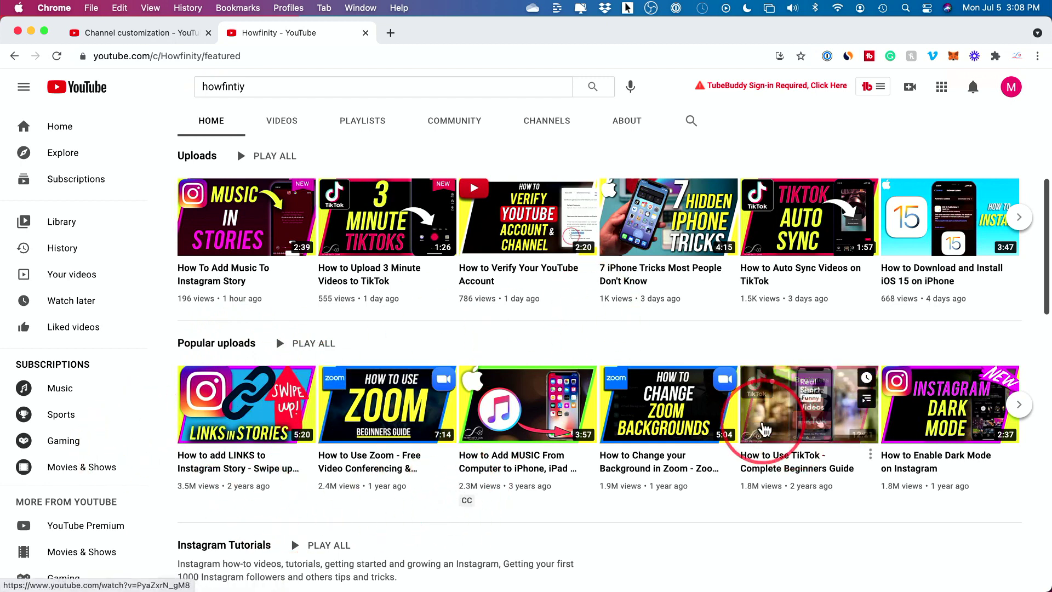
scroll(575, 378, "up", 1)
scroll(491, 344, "down", 5)
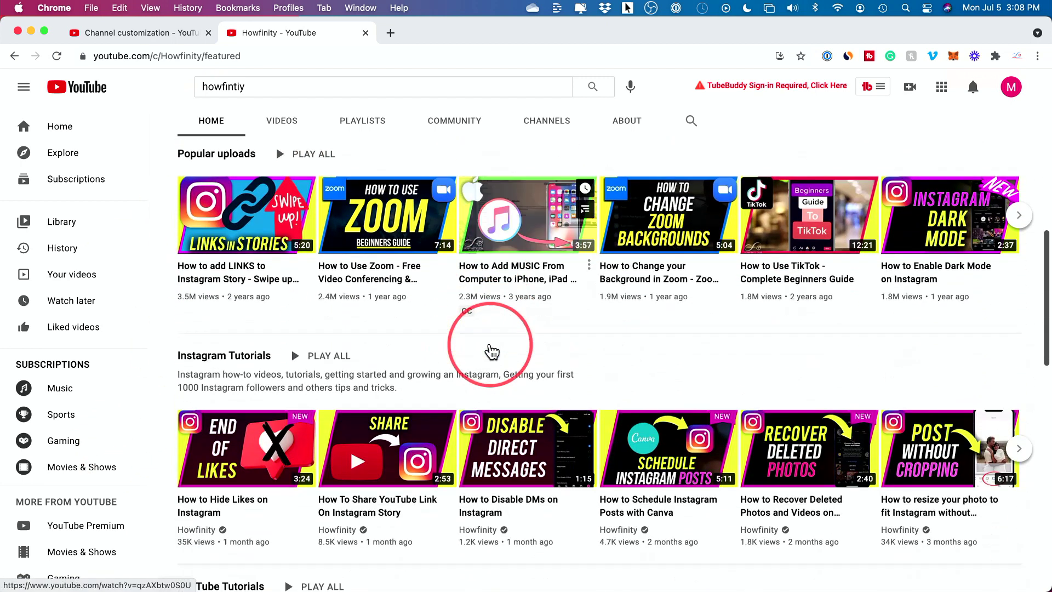
scroll(177, 307, "down", 1)
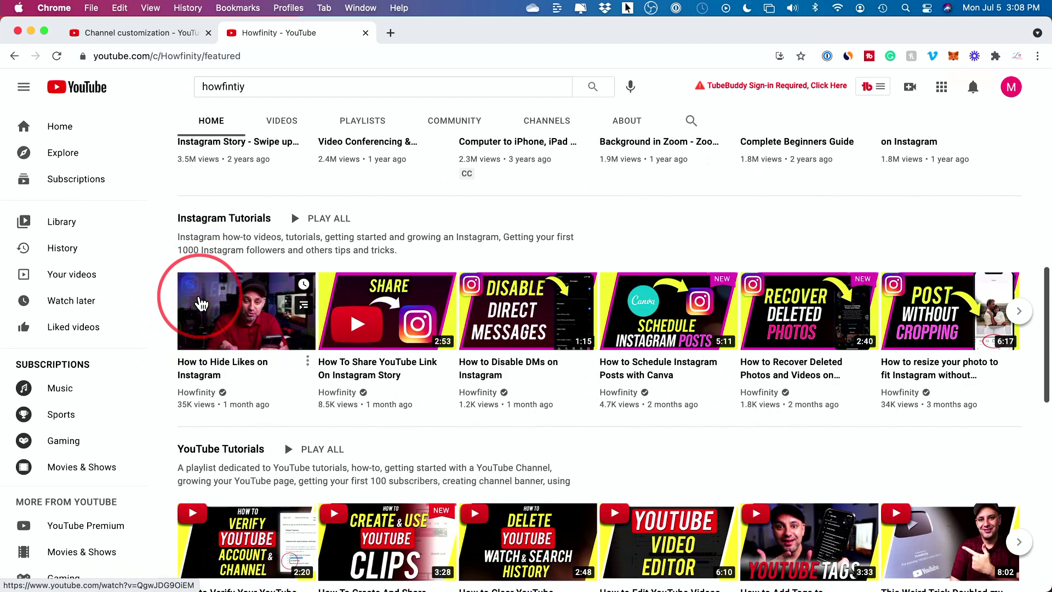
scroll(159, 299, "down", 6)
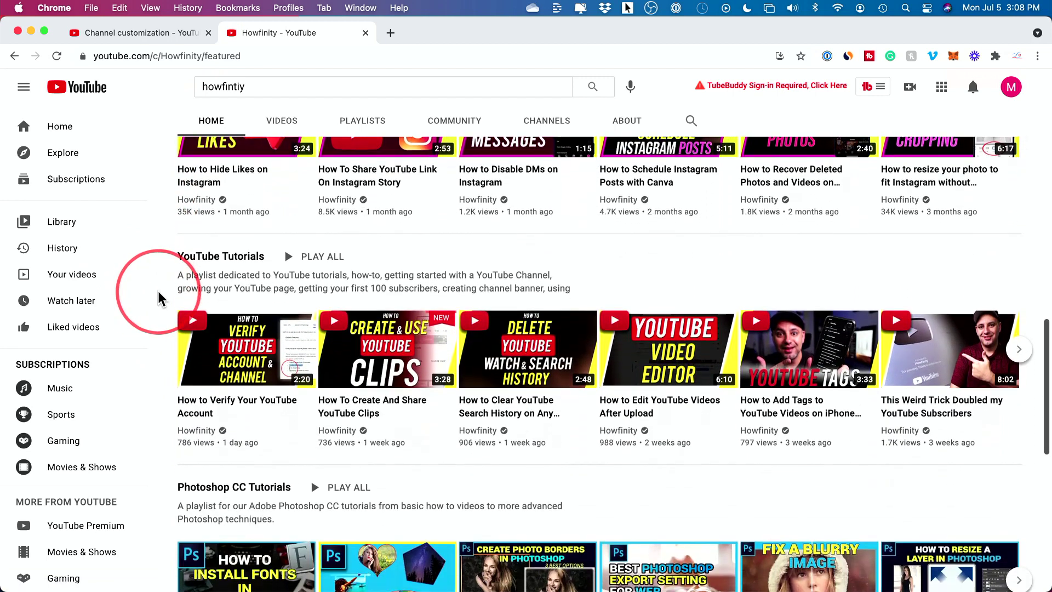
scroll(158, 298, "up", 2)
scroll(159, 298, "up", 1)
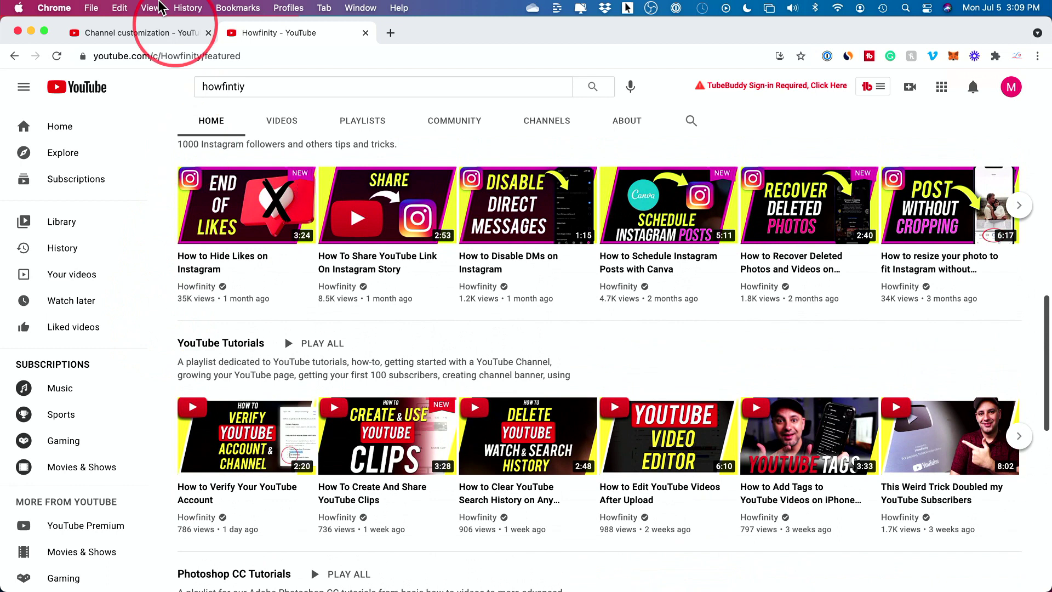
left_click(127, 39)
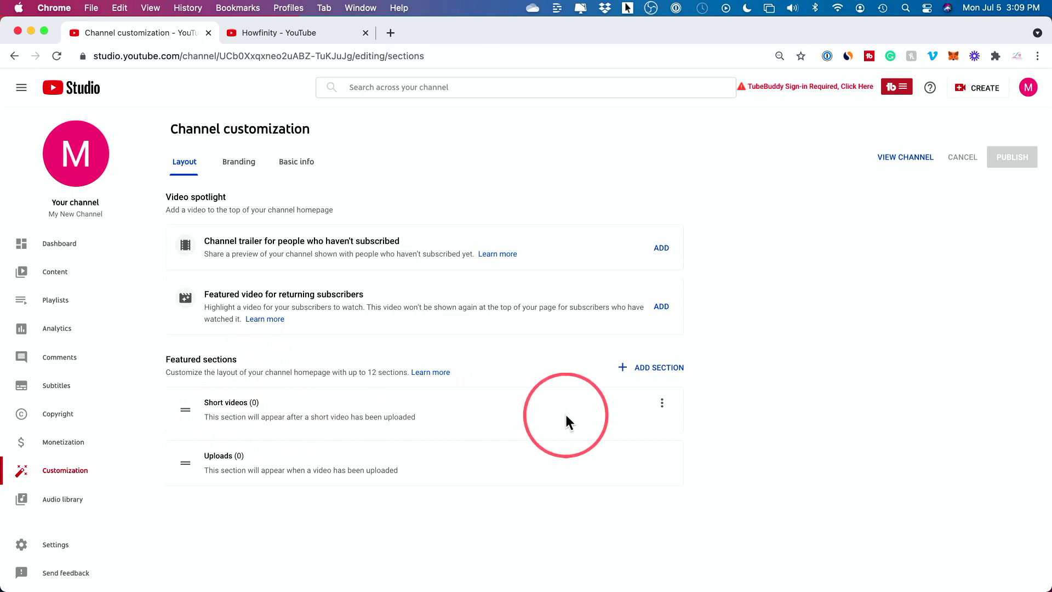
left_click(637, 369)
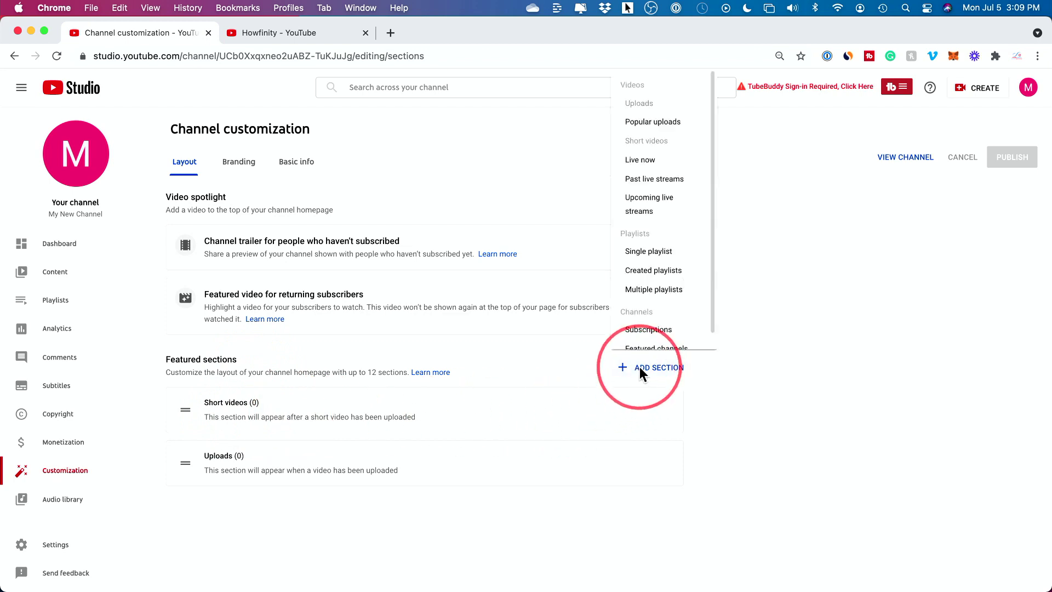
left_click(781, 367)
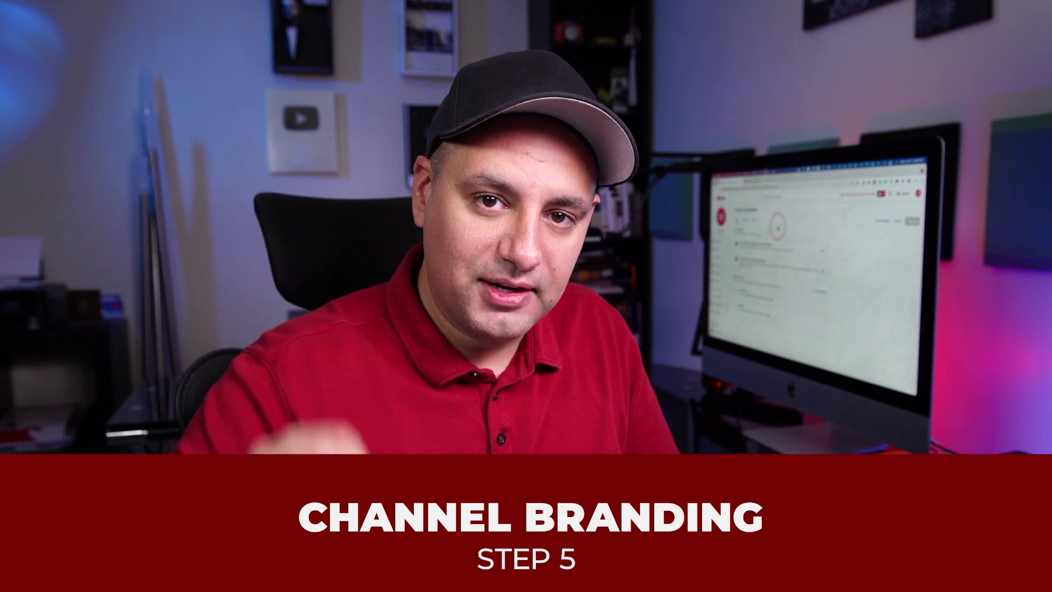
View the Branding tab, then switch to the Howfinity channel page
left_click(239, 164)
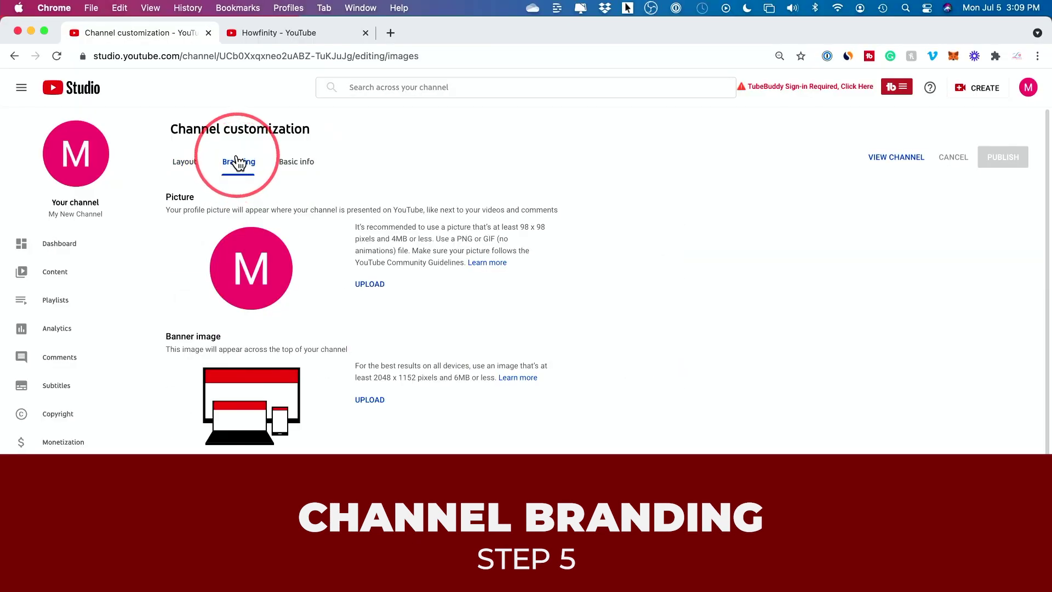
scroll(239, 163, "down", 1)
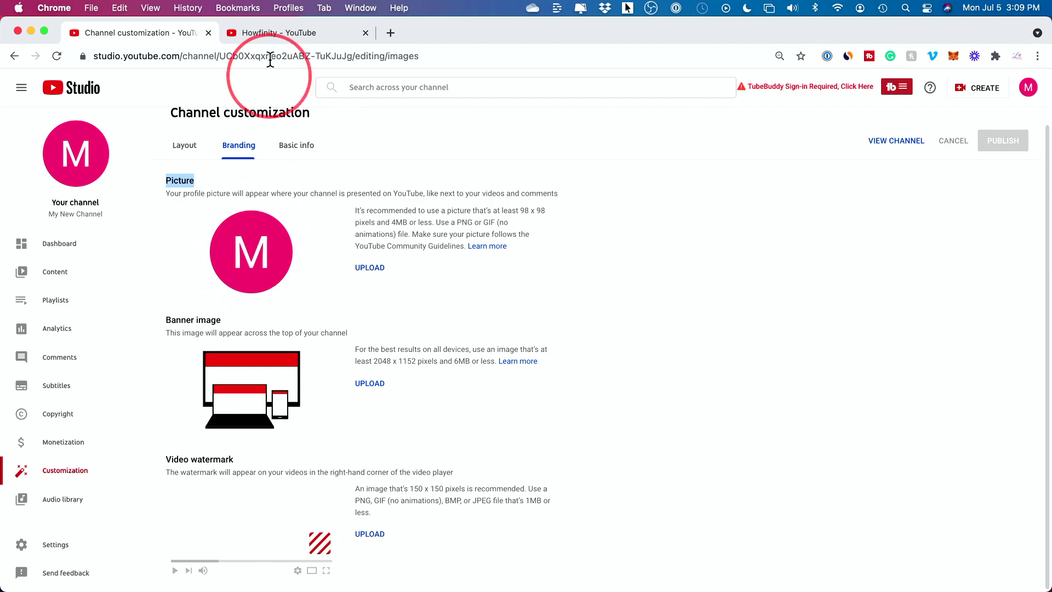
left_click(265, 34)
Scroll the Howfinity page back to the top and switch to another browser tab
scroll(305, 122, "up", 10)
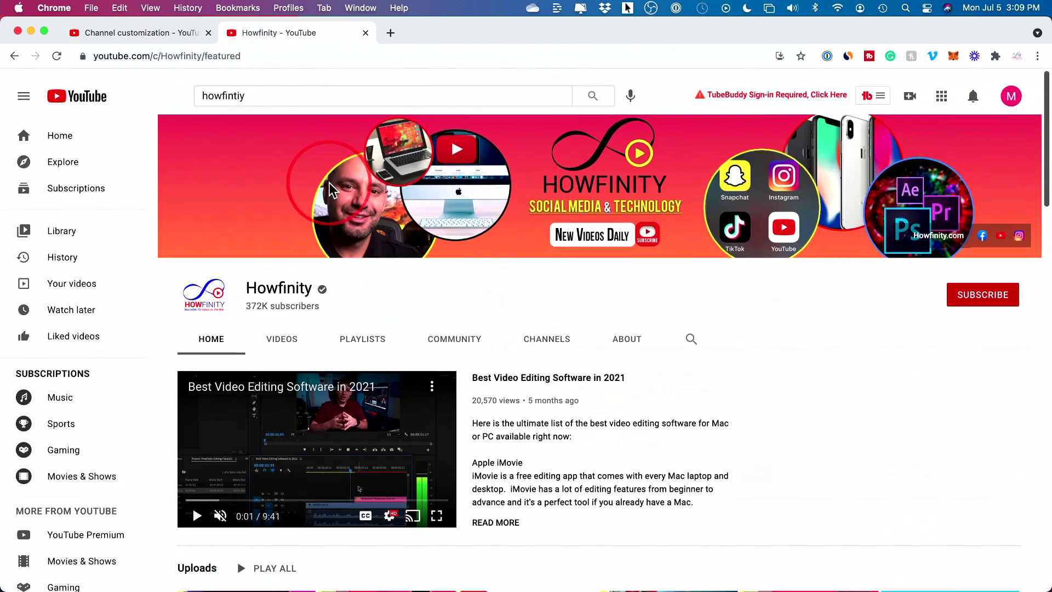
left_click(142, 39)
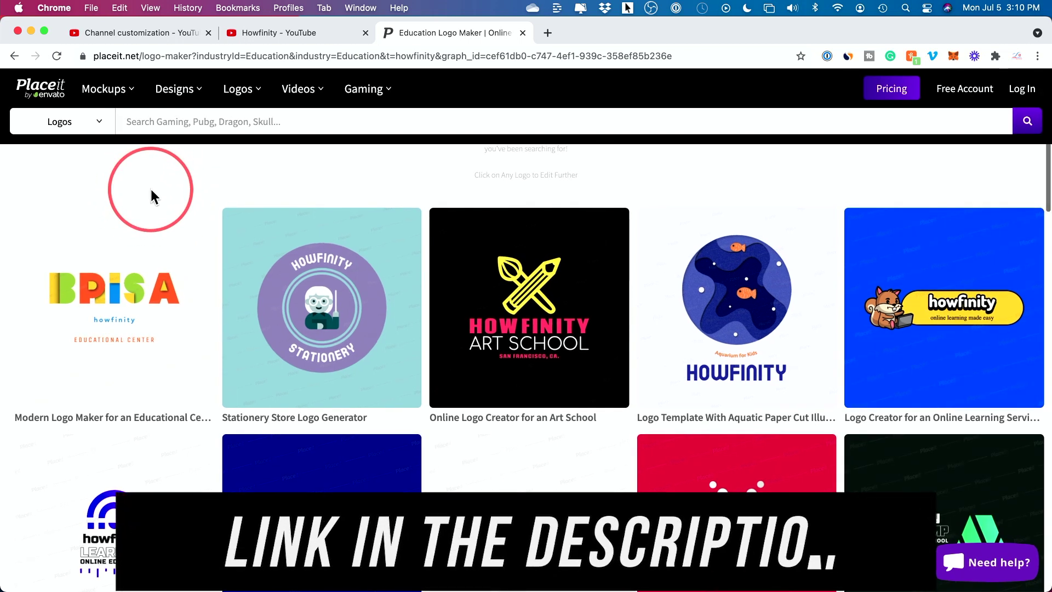
Browse Placeit's howfinity logo templates, then return to Channel customization with Super+1
scroll(426, 208, "down", 2)
scroll(376, 223, "up", 3)
scroll(411, 235, "down", 7)
scroll(441, 248, "down", 5)
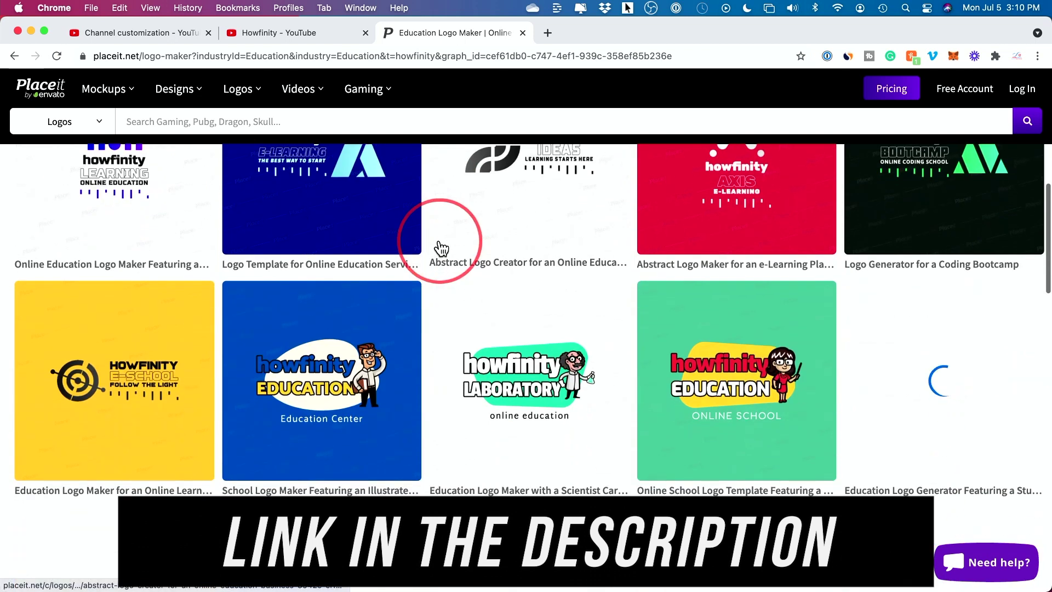
scroll(441, 248, "up", 3)
scroll(441, 248, "up", 3)
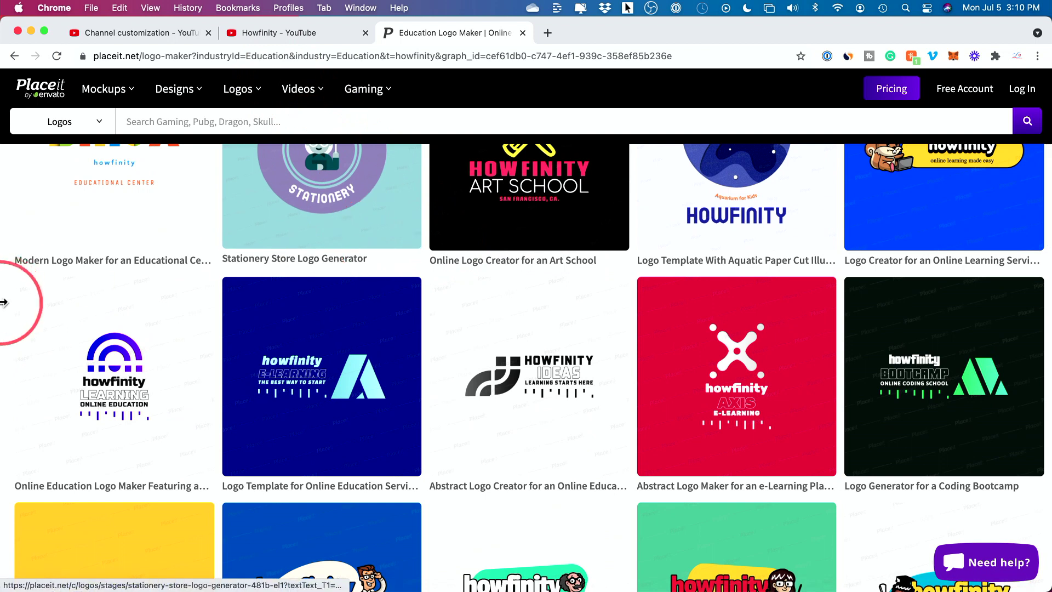
scroll(9, 284, "up", 3)
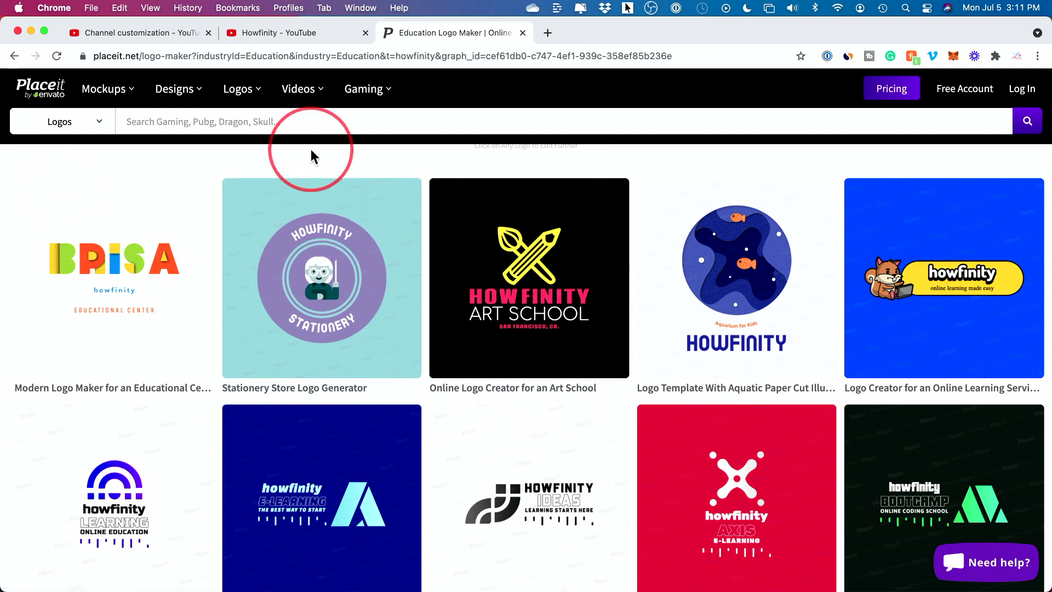
key("super+1")
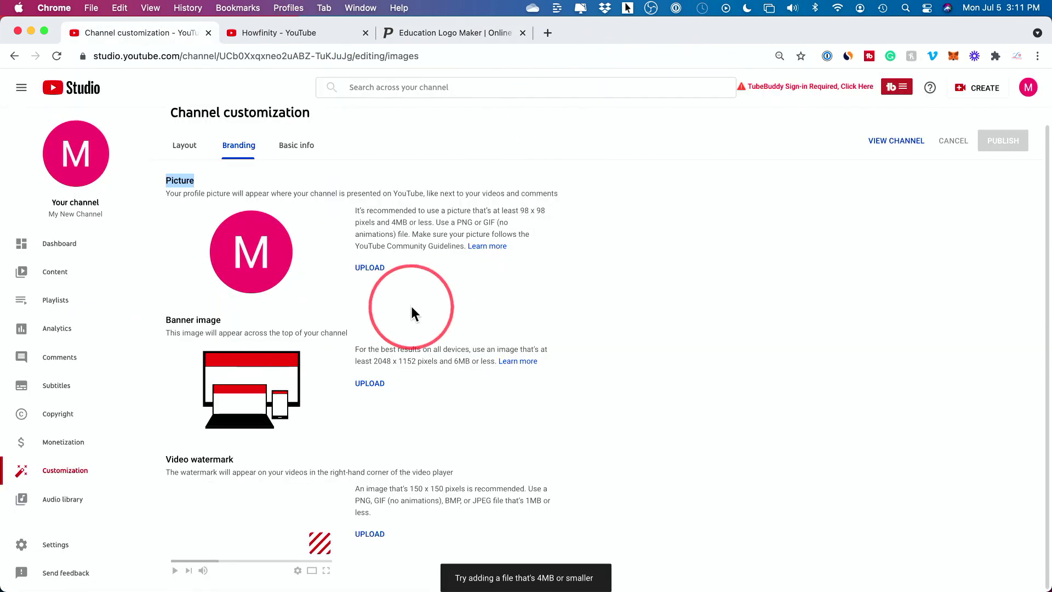
Upload the phone-with-YouTube-logo photo as profile picture, cropping the circle around the phone
left_click(370, 269)
left_click(370, 266)
double_click(370, 267)
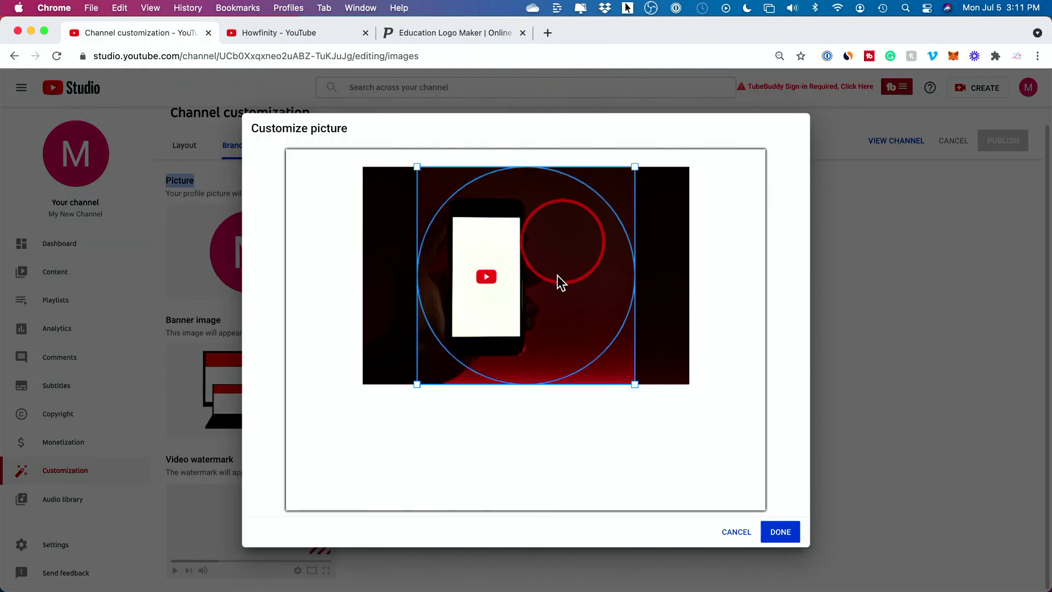
left_click_drag(536, 296, 486, 291)
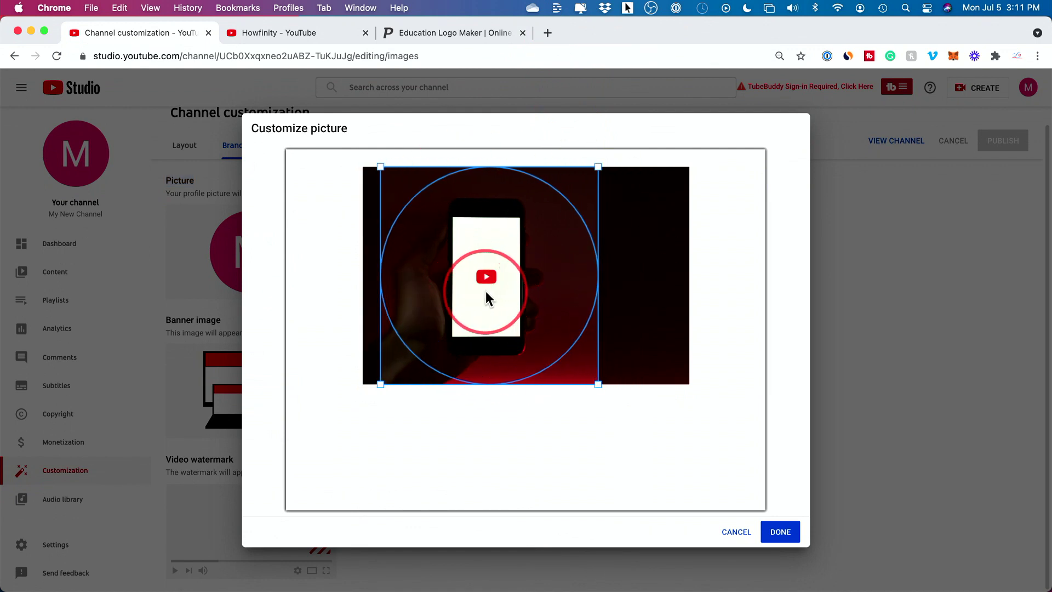
left_click(780, 532)
left_click(331, 270)
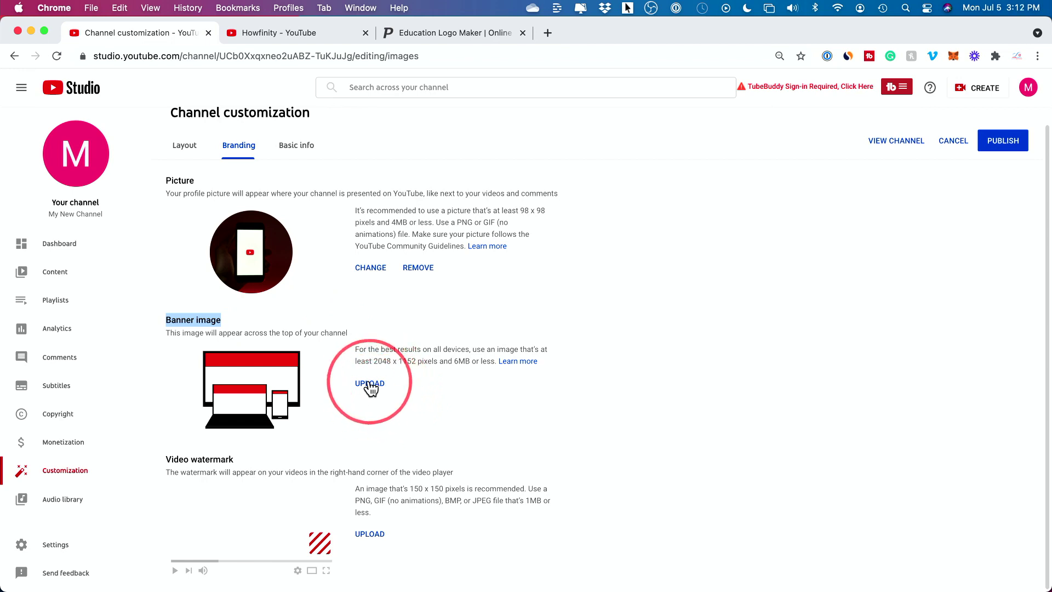
Highlight the recommended 2048 x 1152 banner size in the Banner image text
left_click_drag(374, 361, 418, 359)
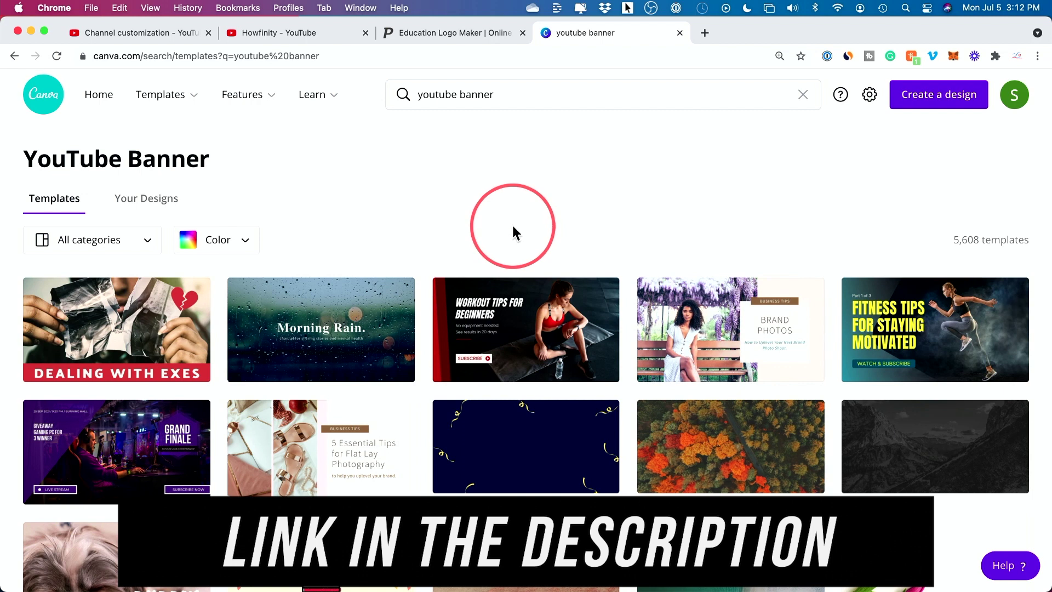
Scroll down through Canva's YouTube banner templates
scroll(514, 225, "down", 1)
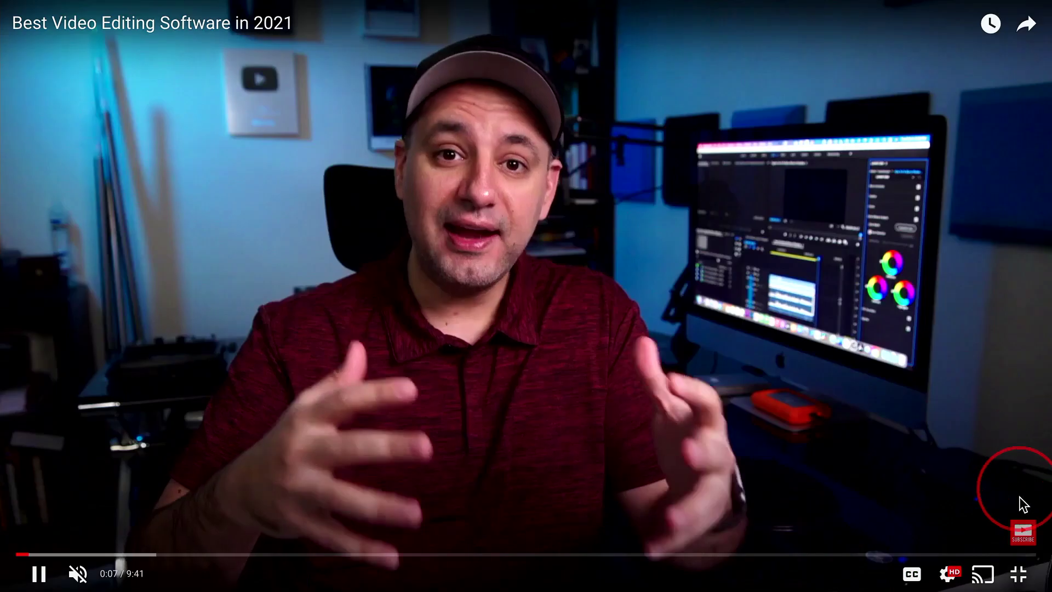
Leave full-screen playback with Esc and go back to the Channel customization tab
mouse_move(1022, 534)
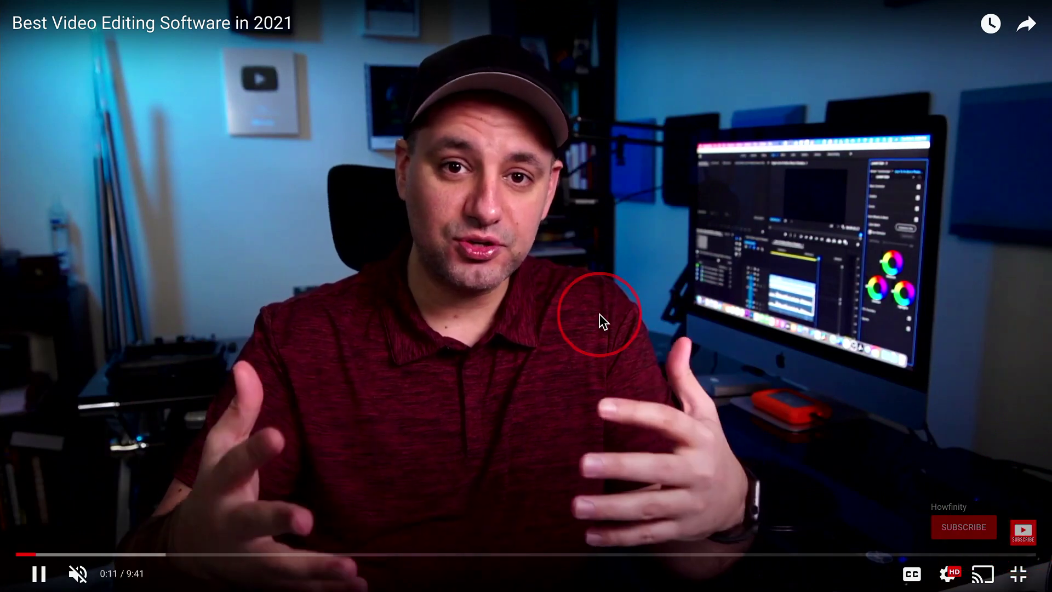
key("Escape")
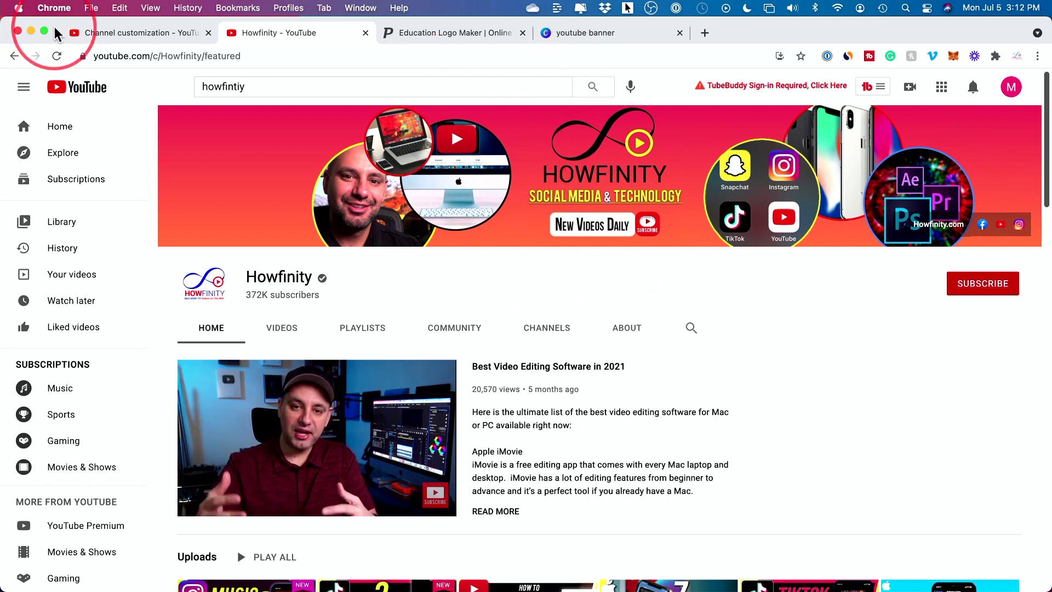
left_click(104, 33)
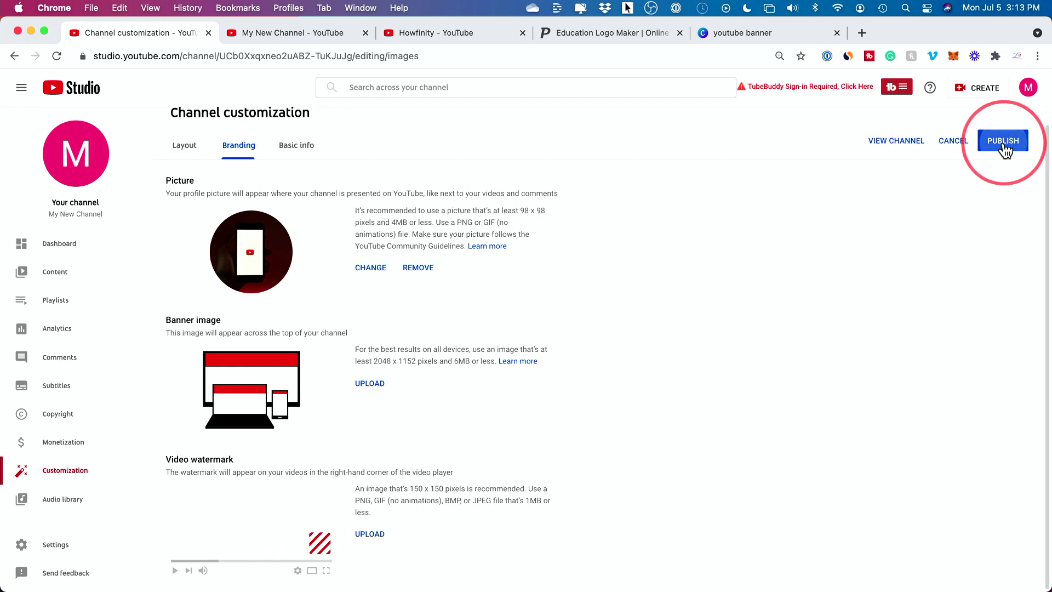
Publish the Channel customization changes so the new profile picture goes live
left_click(1003, 144)
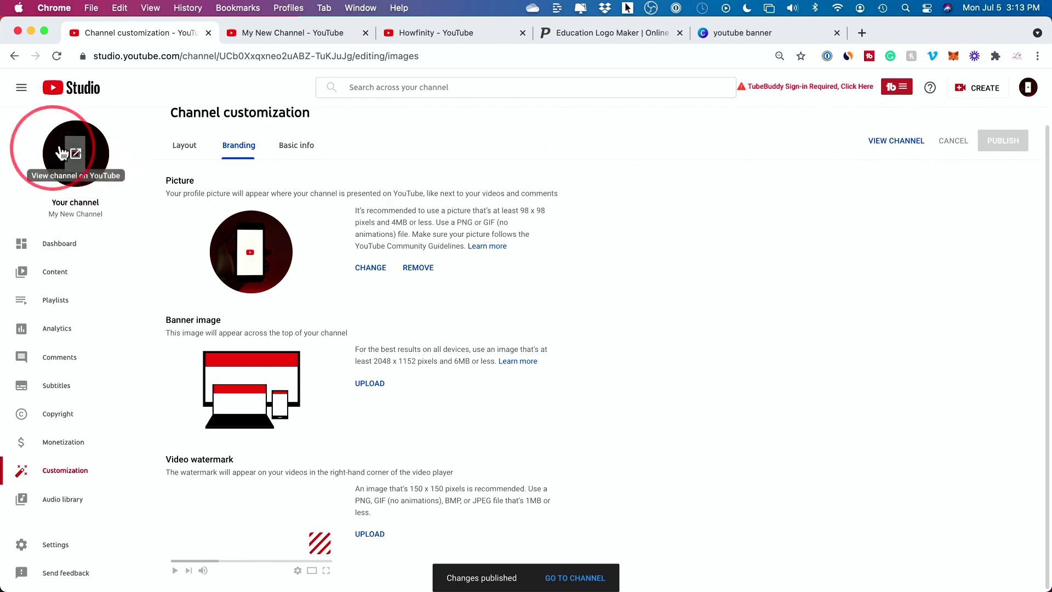
scroll(239, 251, "up", 1)
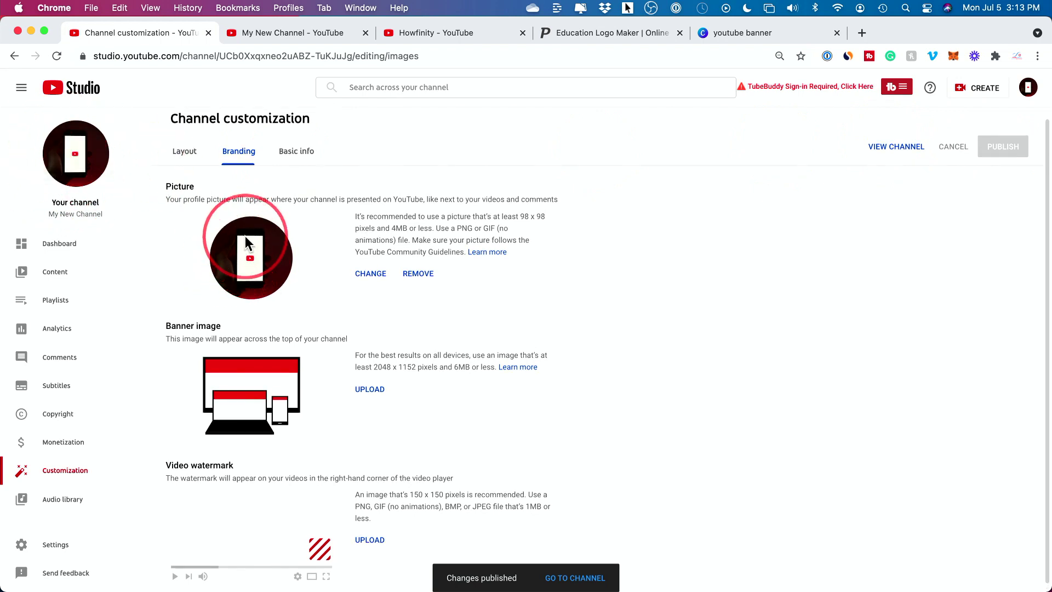
scroll(258, 307, "down", 1)
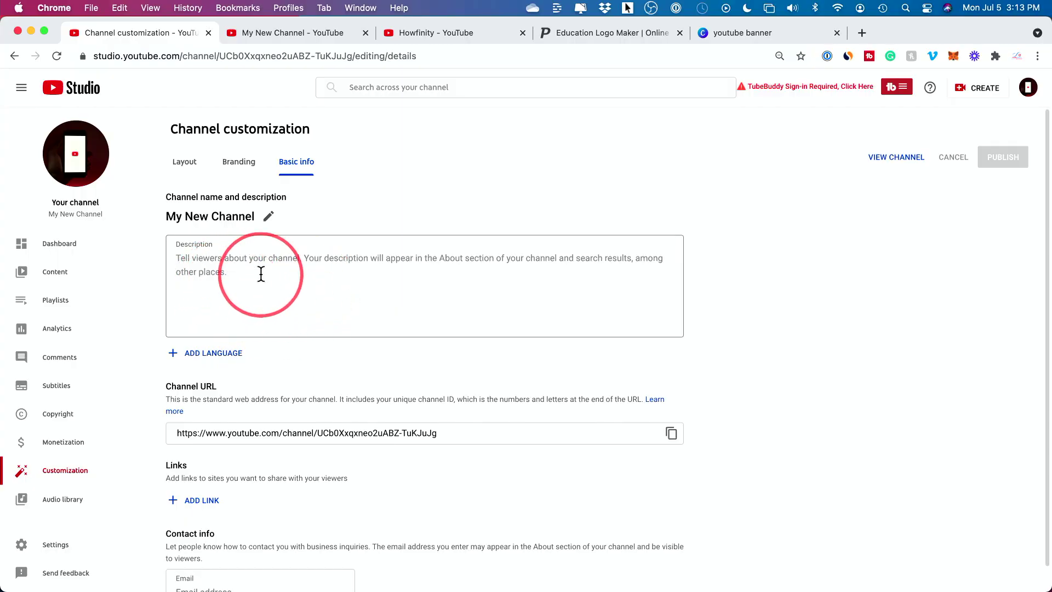
Put the cursor in the empty channel Description box (0/1000) on Basic info
left_click(261, 274)
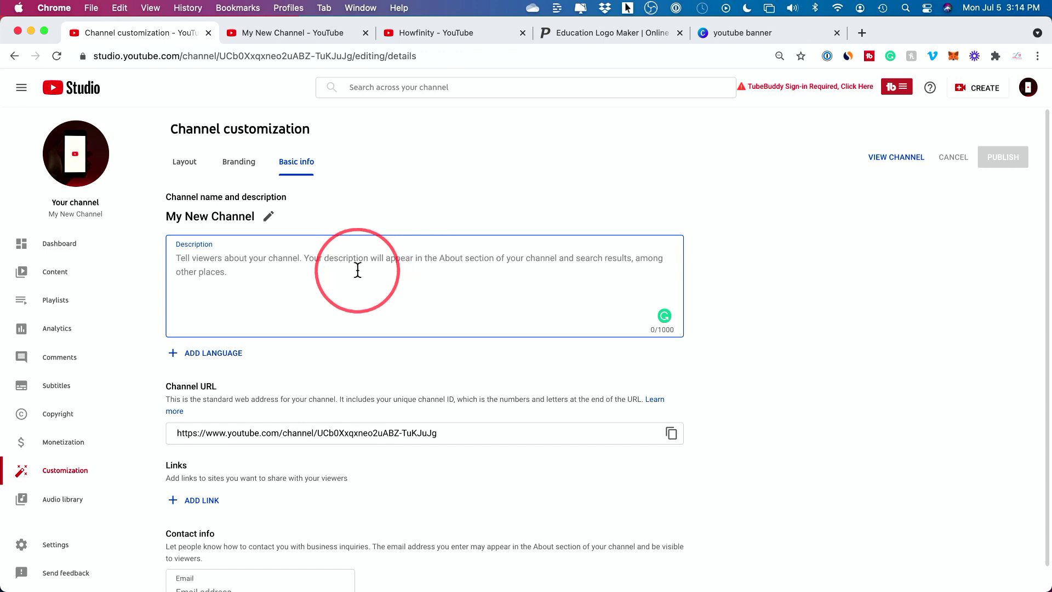
Open the channel name for editing and select the Channel URL text
left_click(270, 219)
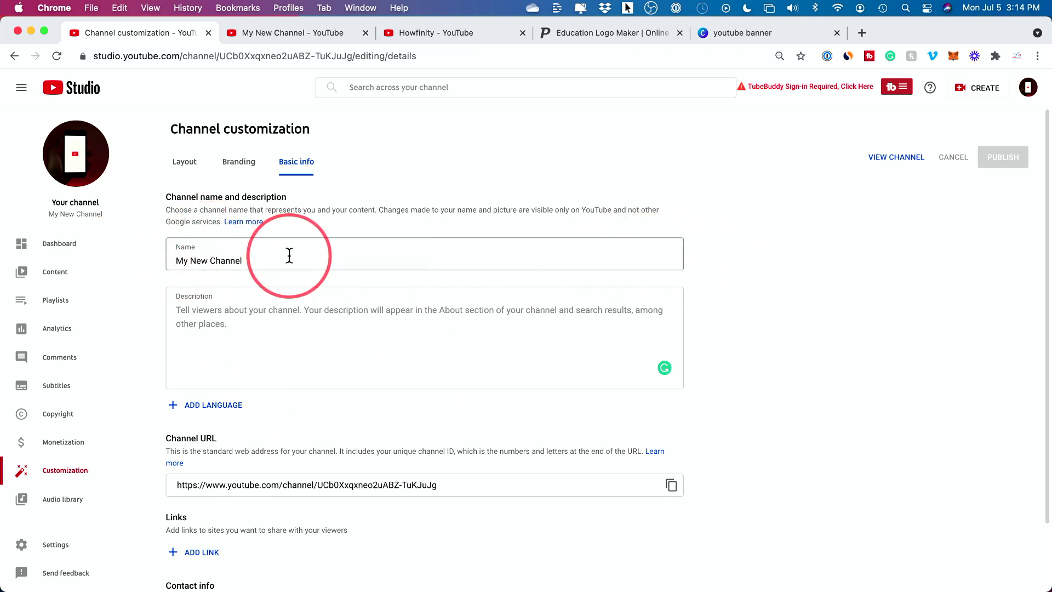
scroll(289, 255, "down", 2)
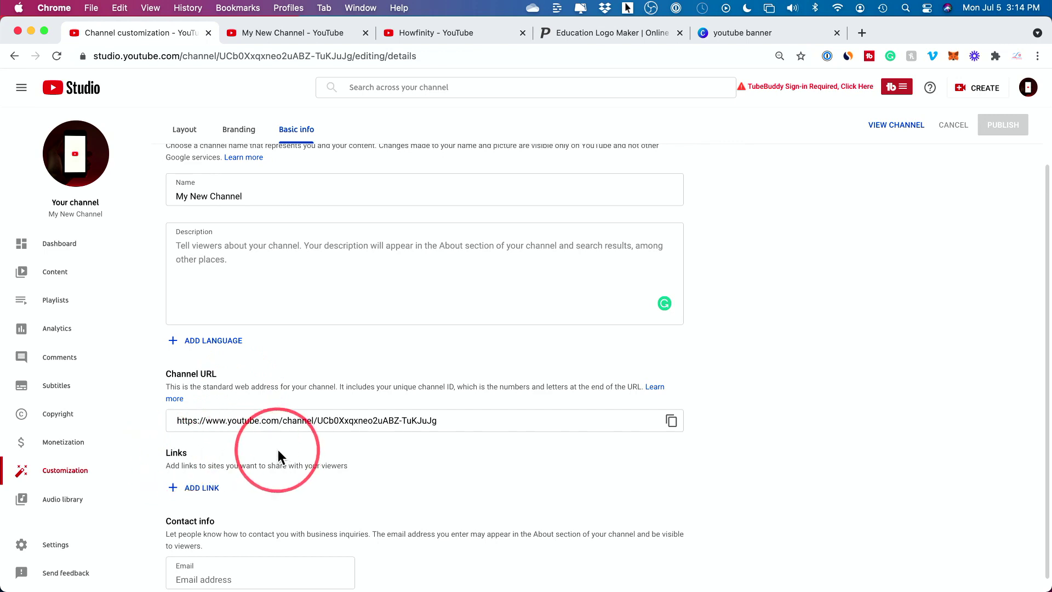
left_click(338, 421, "shift")
left_click(507, 425, "shift")
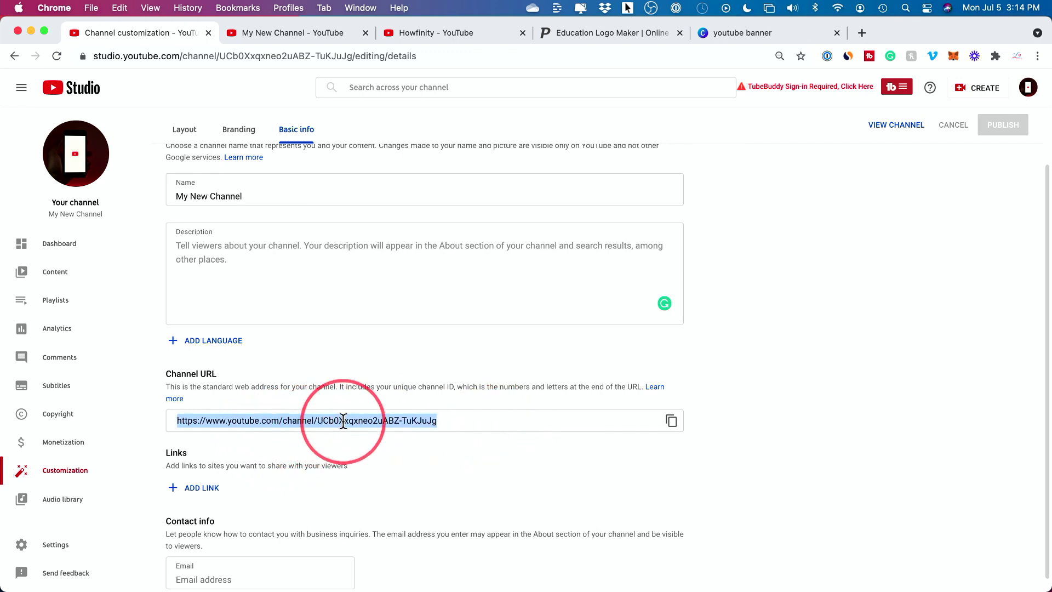
left_click(433, 441)
Add an empty link row and keep the first 5 links shown on the banner
scroll(433, 447, "down", 1)
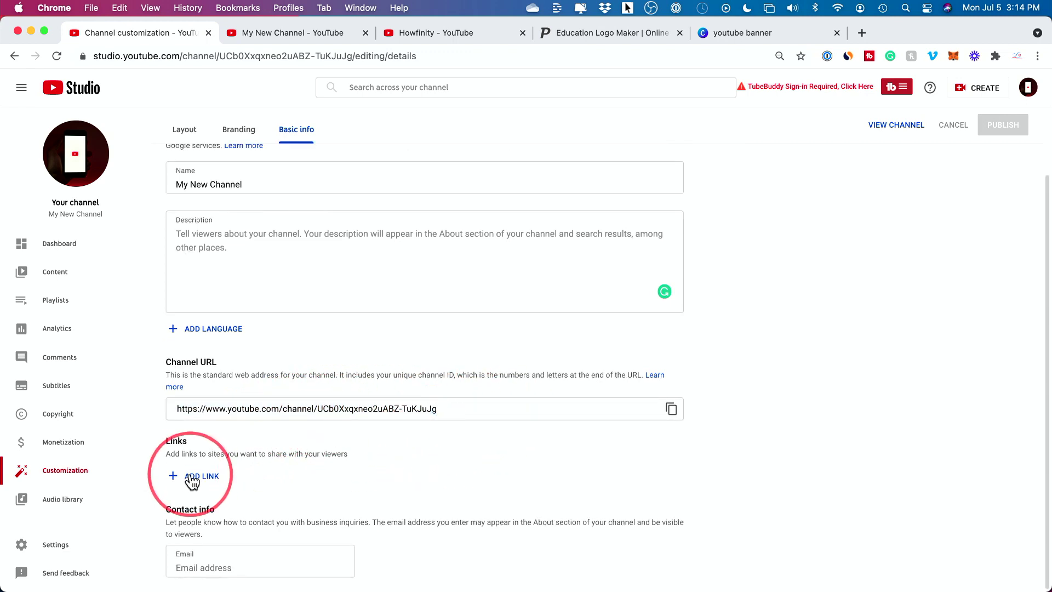
left_click(192, 476)
left_click(238, 493)
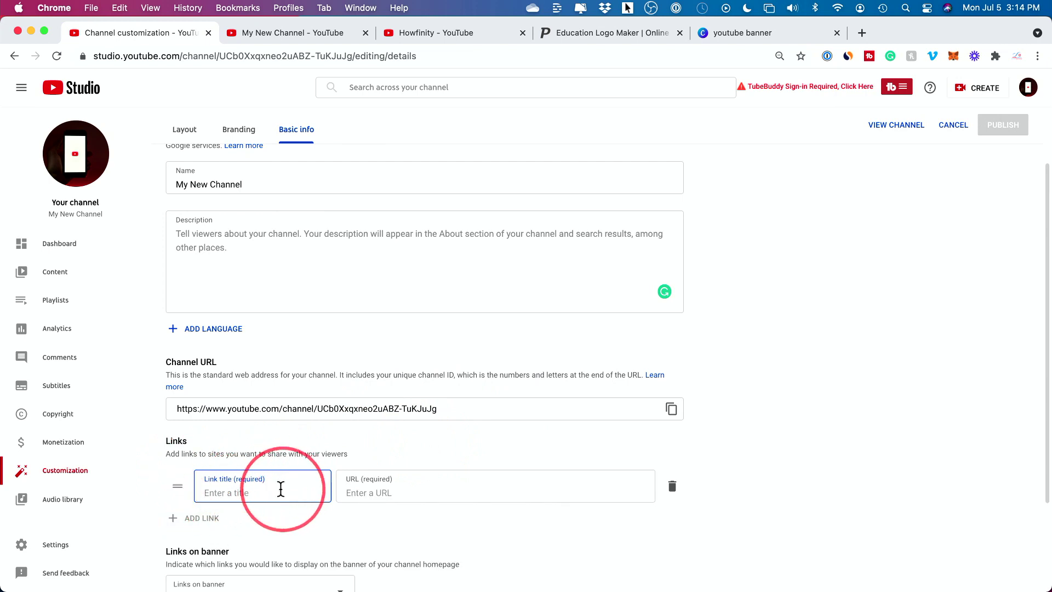
left_click(224, 492)
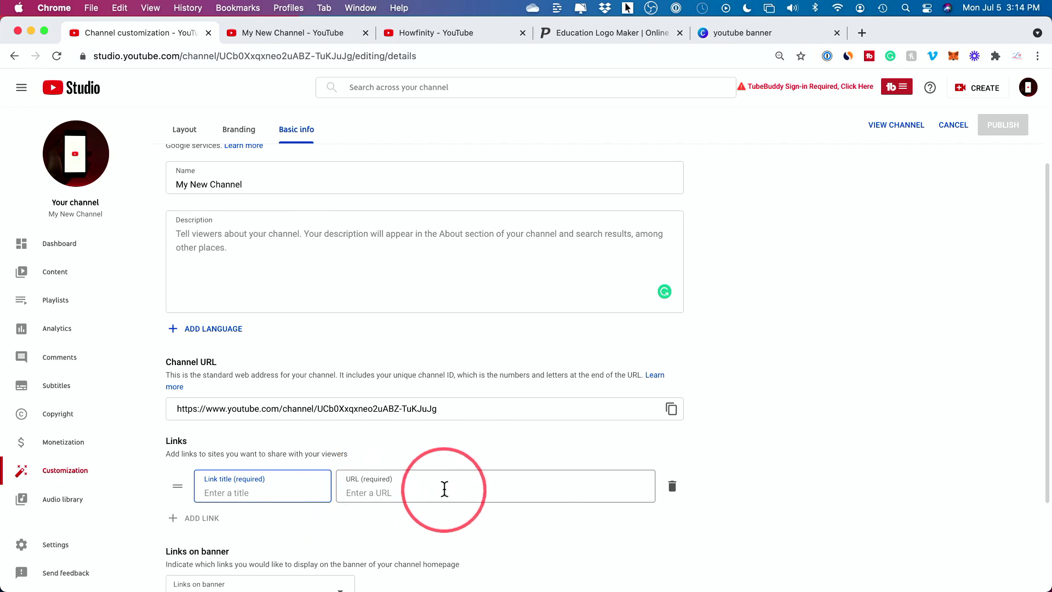
scroll(445, 489, "down", 2)
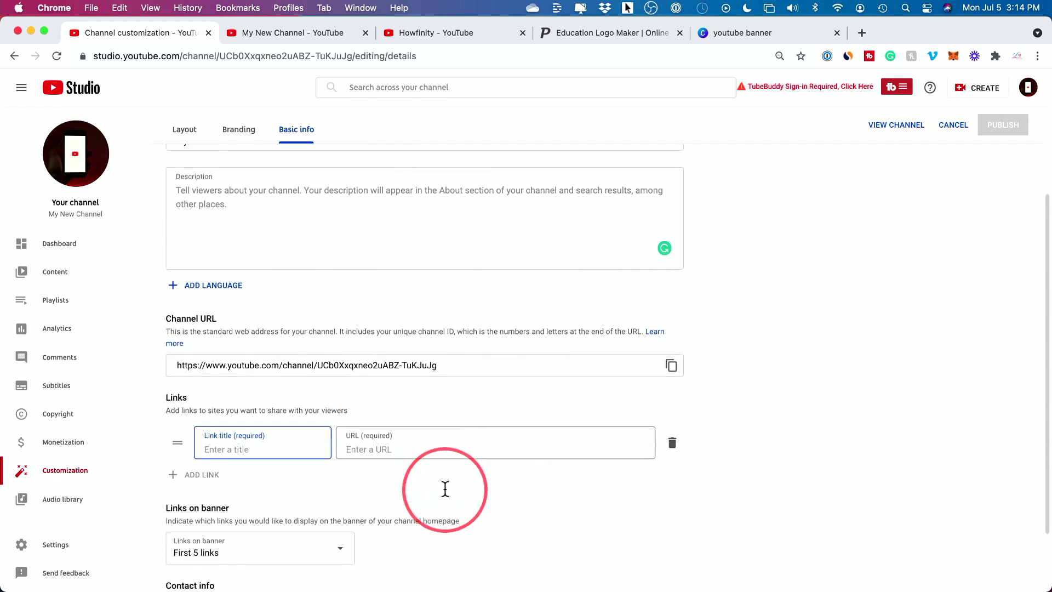
left_click(198, 553)
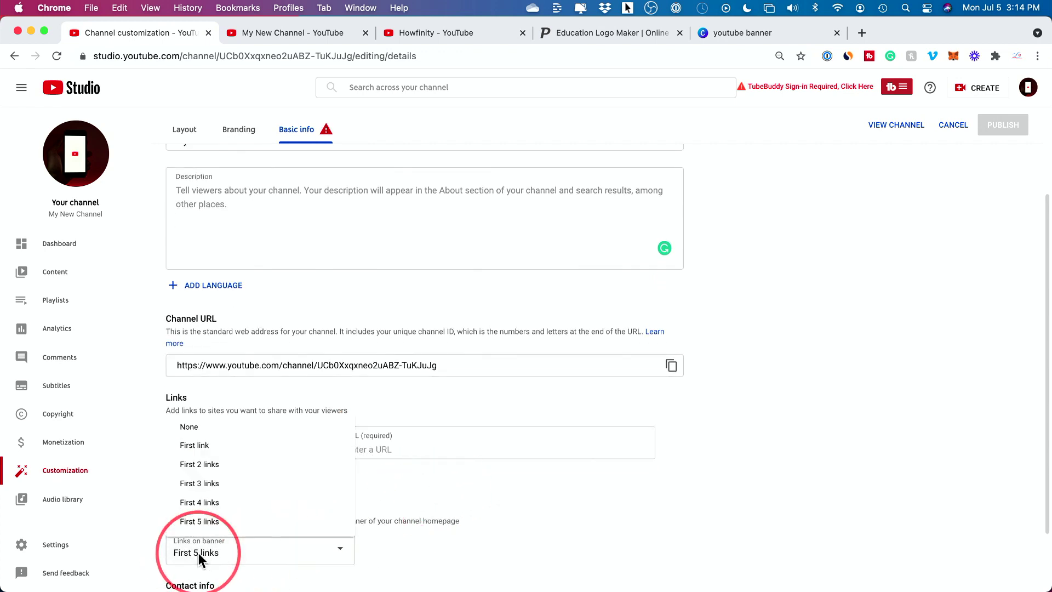
left_click(549, 502)
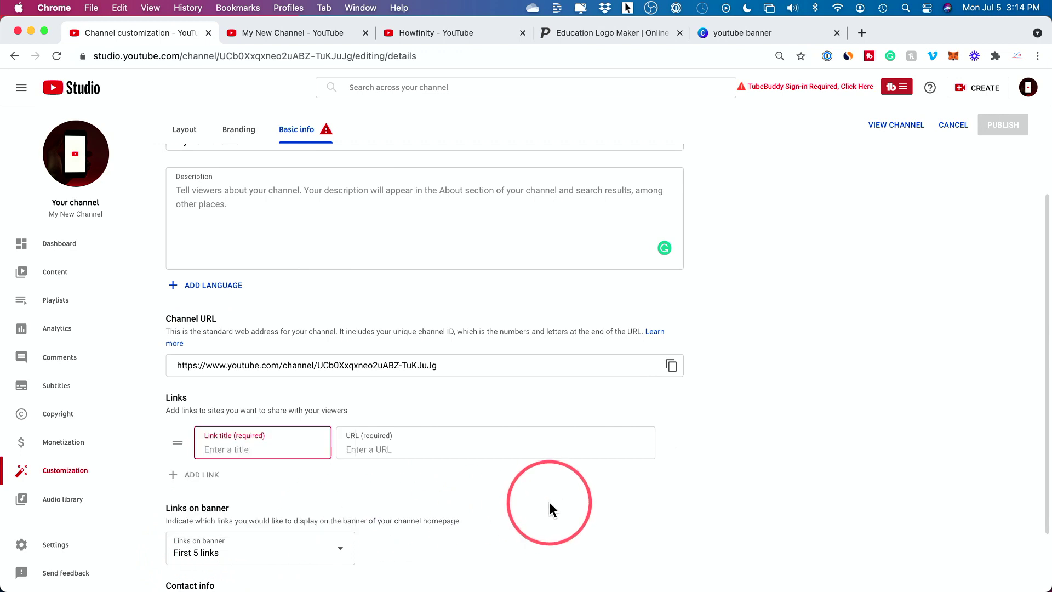
scroll(549, 501, "down", 2)
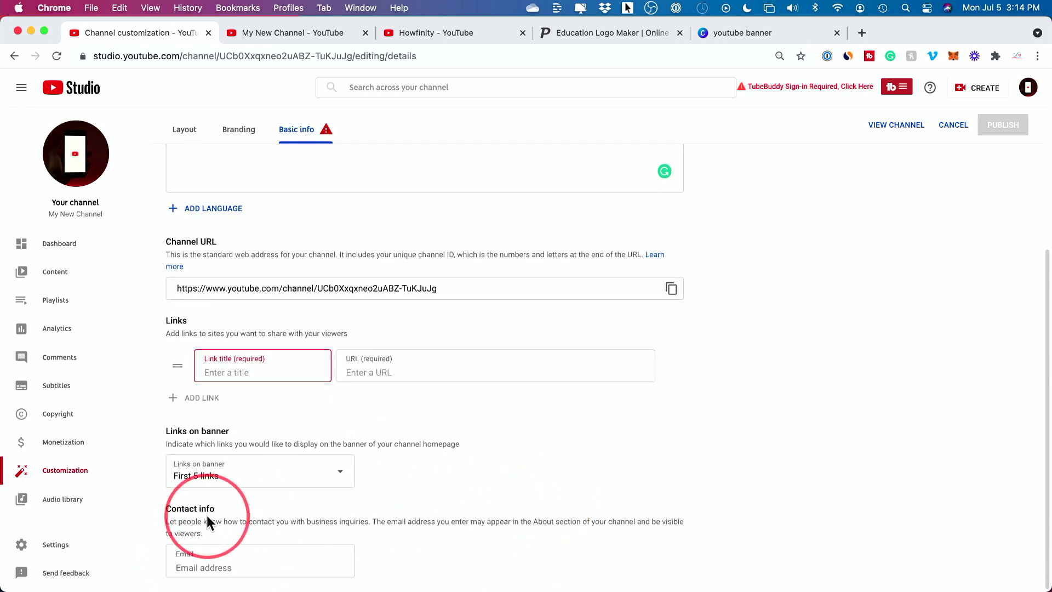